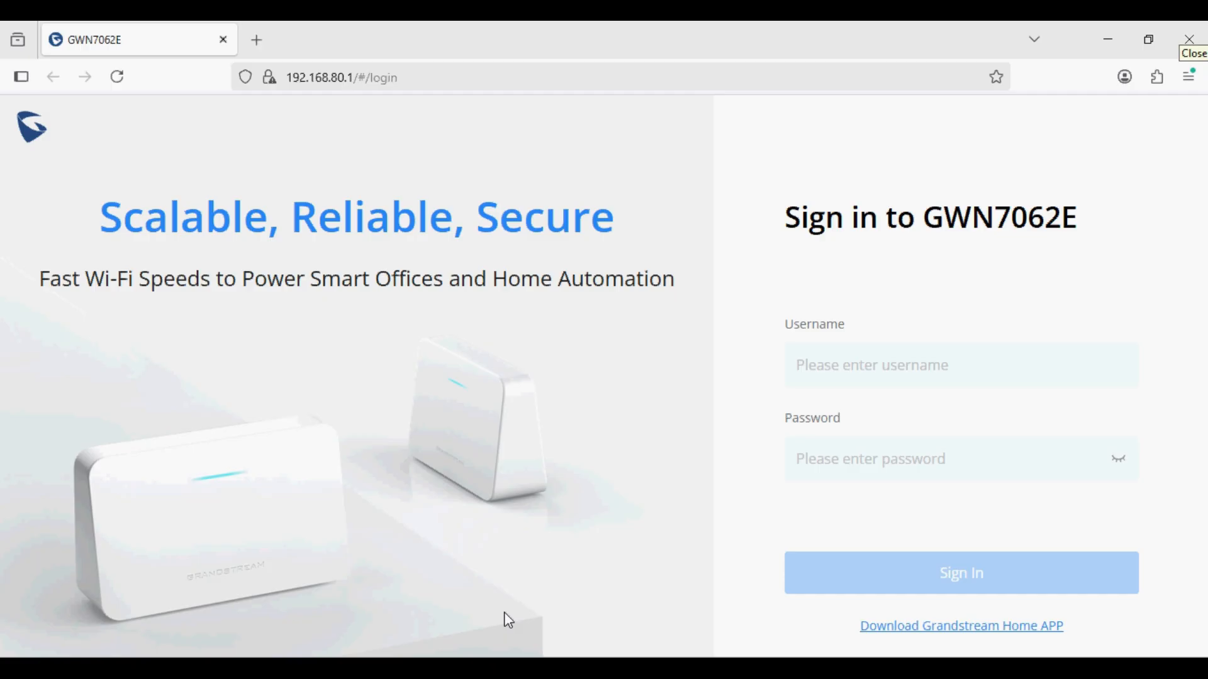
Step: Sign in to the router as admin with the account password, skipping the password reset and the quick setup
{"action": "left_click", "coordinate": [881, 369]}
{"action": "type", "text": "admin"}
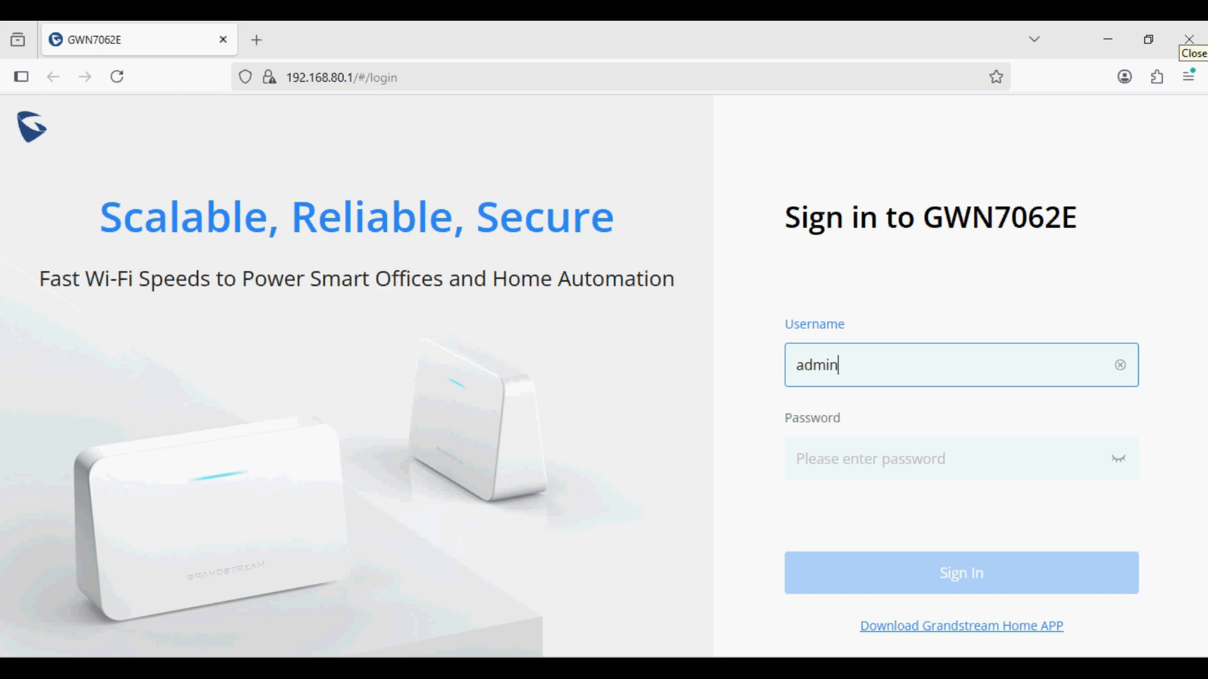
{"action": "key", "text": "Tab"}
{"action": "key", "text": "ctrl+v"}
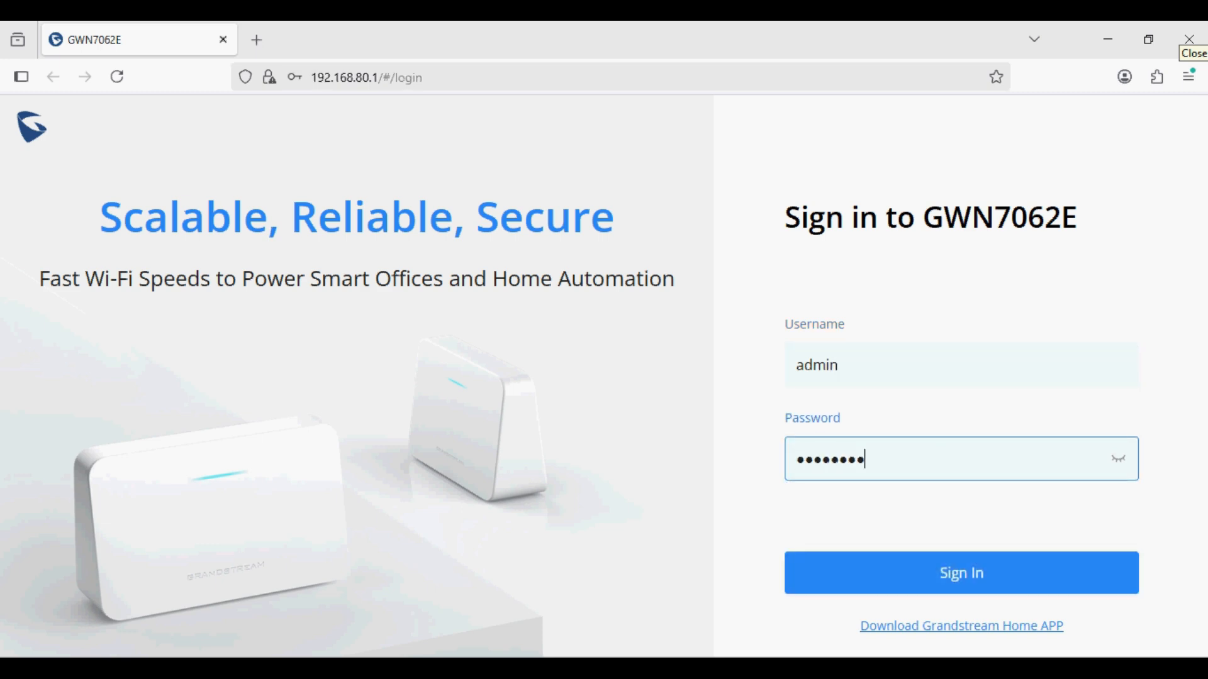
{"action": "left_click", "coordinate": [936, 590]}
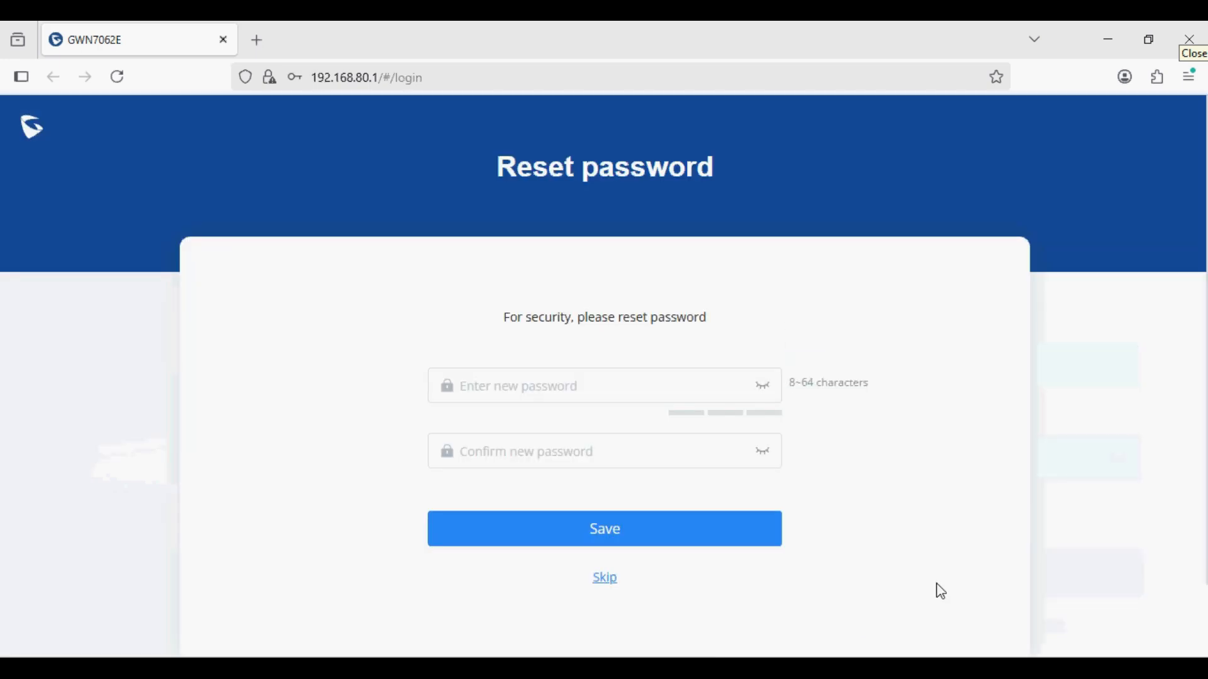
{"action": "left_click", "coordinate": [608, 582]}
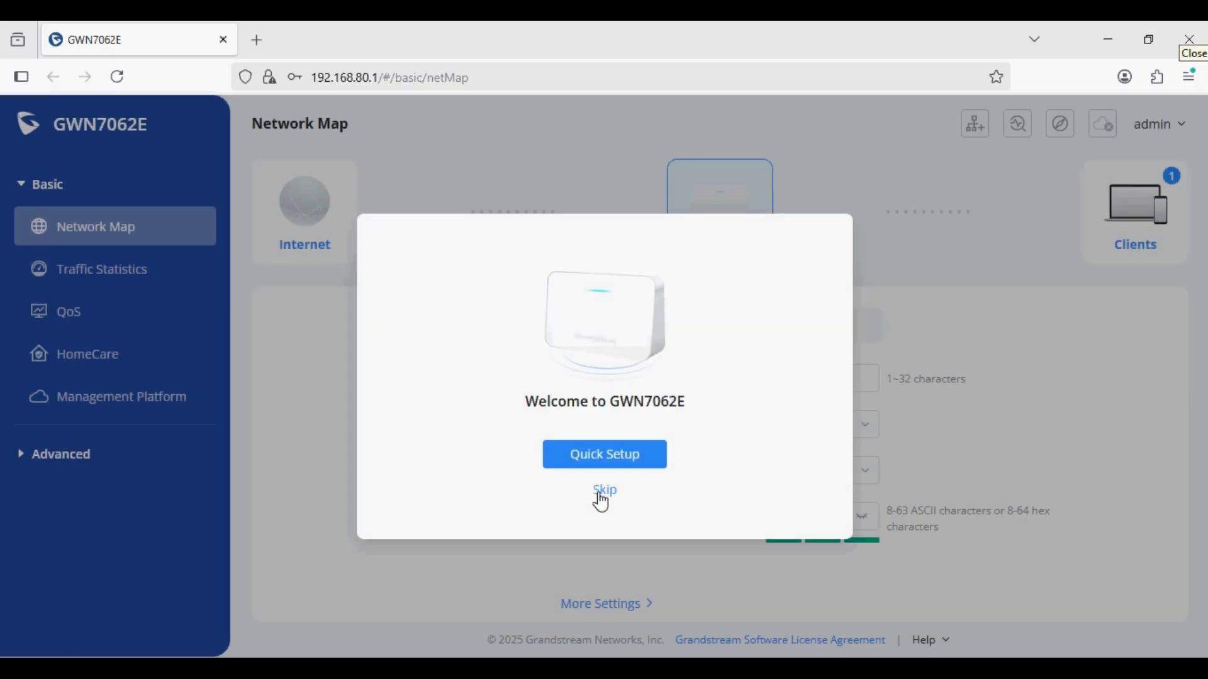
{"action": "left_click", "coordinate": [603, 491]}
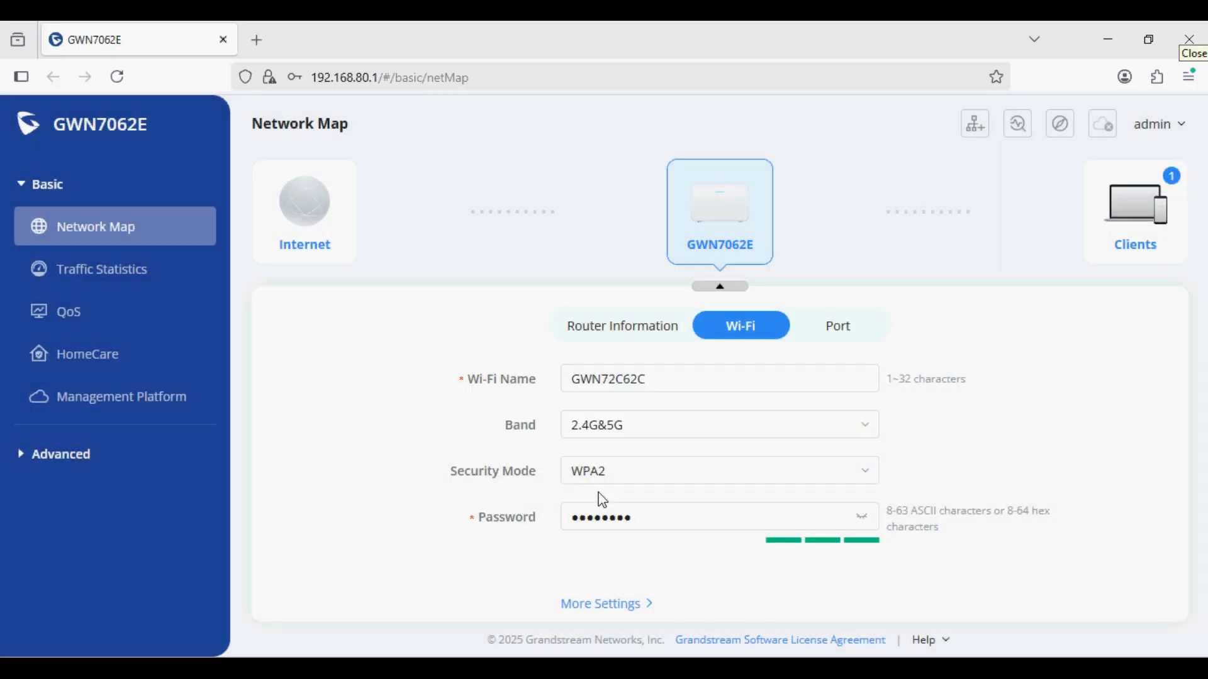
Step: Review the HomeCare settings for Parental Control, Security Firewall and SafeSearch, declining to save the password in the browser
{"action": "left_click", "coordinate": [148, 355]}
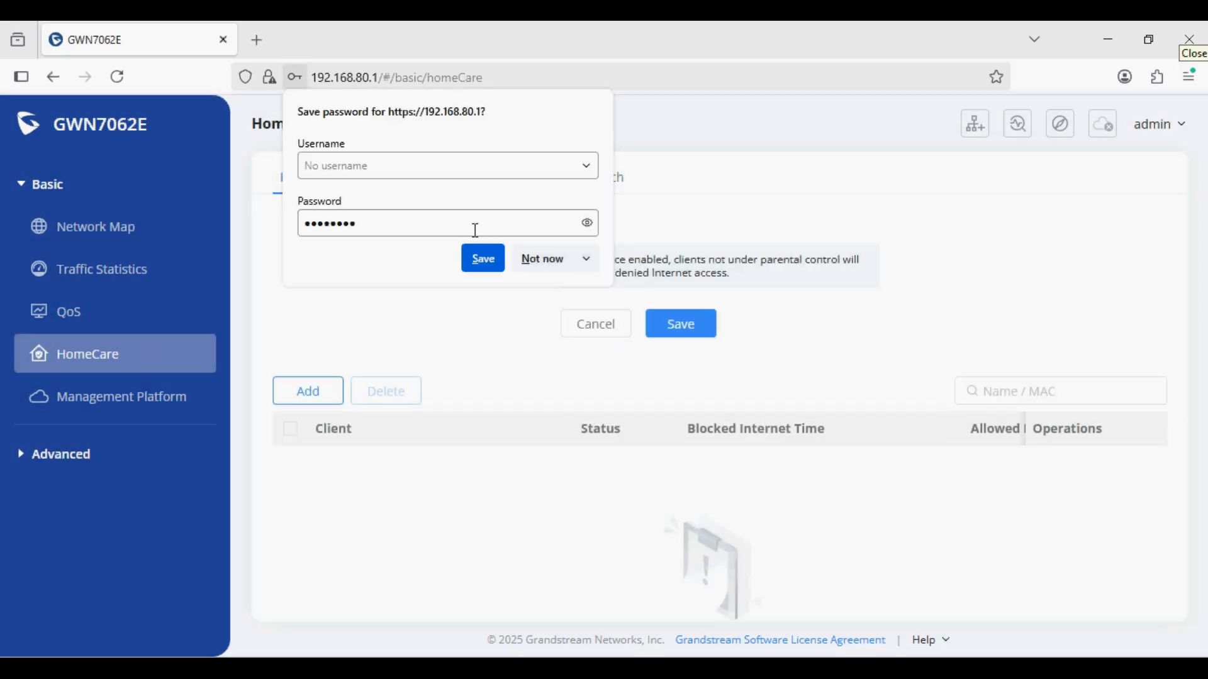
{"action": "left_click", "coordinate": [539, 267]}
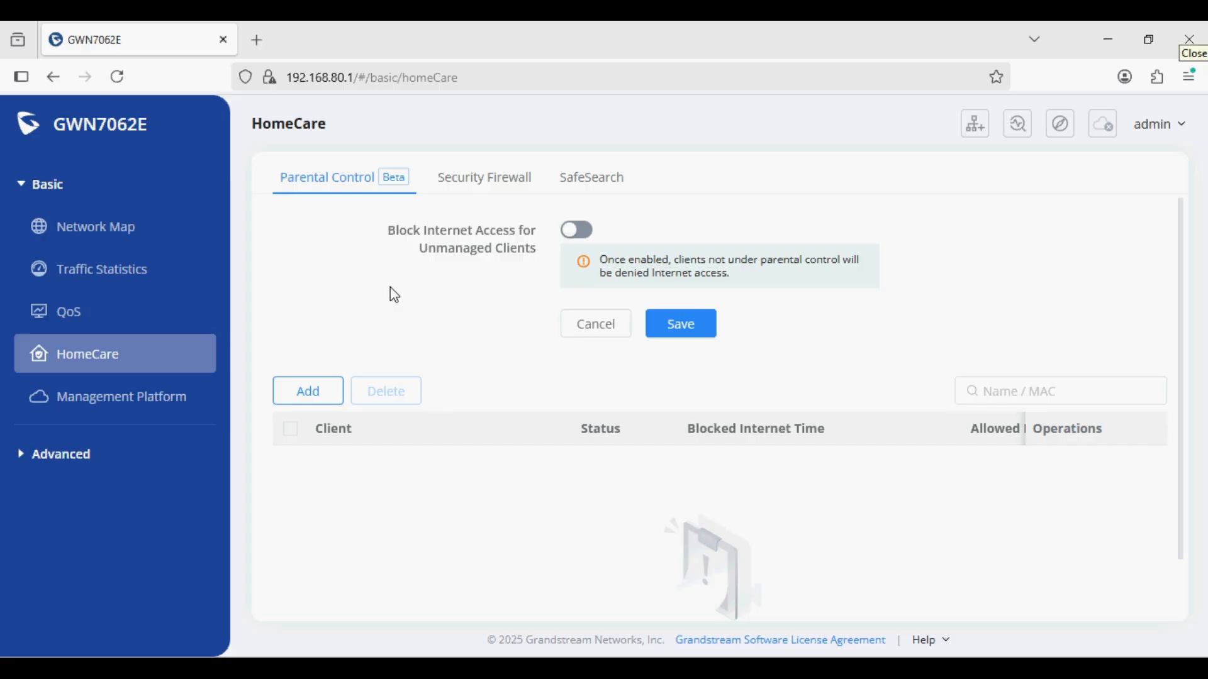
{"action": "left_click", "coordinate": [492, 180]}
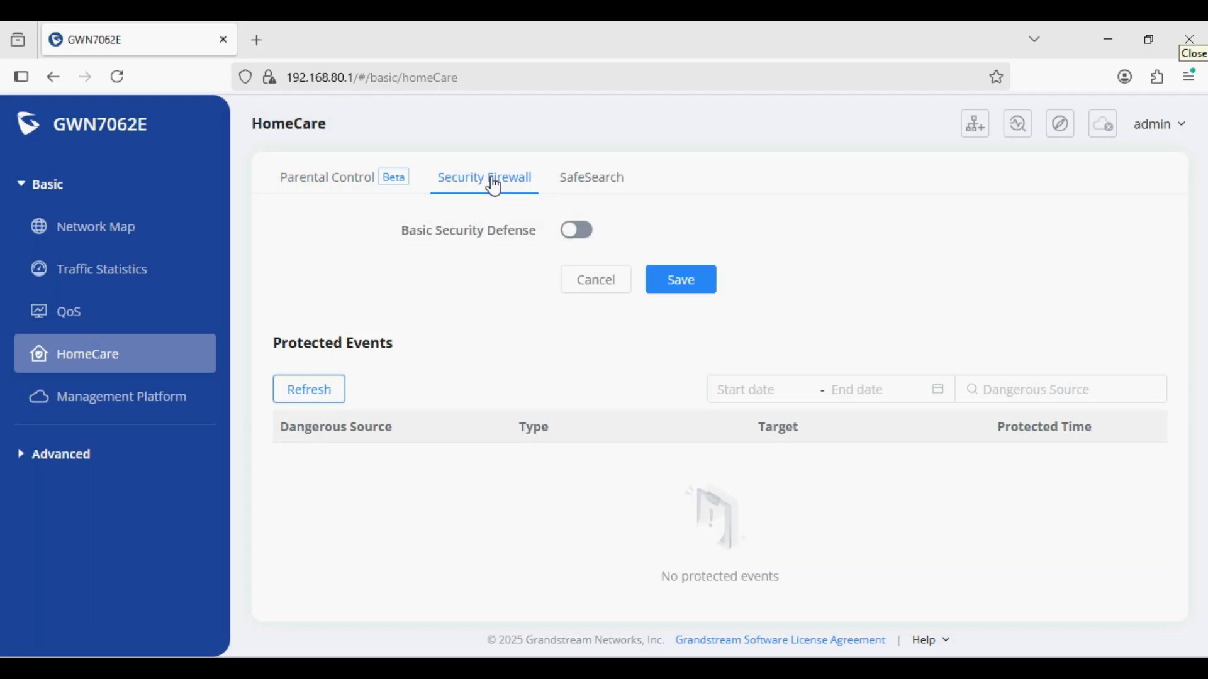
{"action": "left_click", "coordinate": [595, 176]}
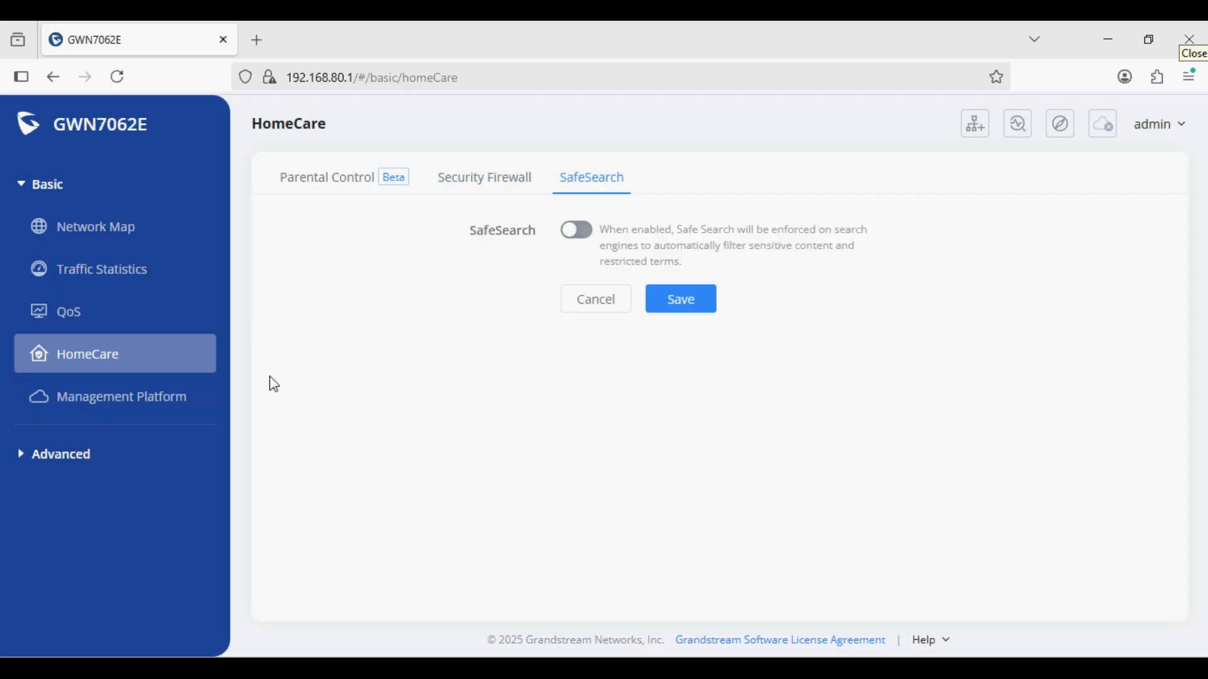
Step: Look over the advanced Mesh page and the VPN protocol types the router offers
{"action": "left_click", "coordinate": [74, 454]}
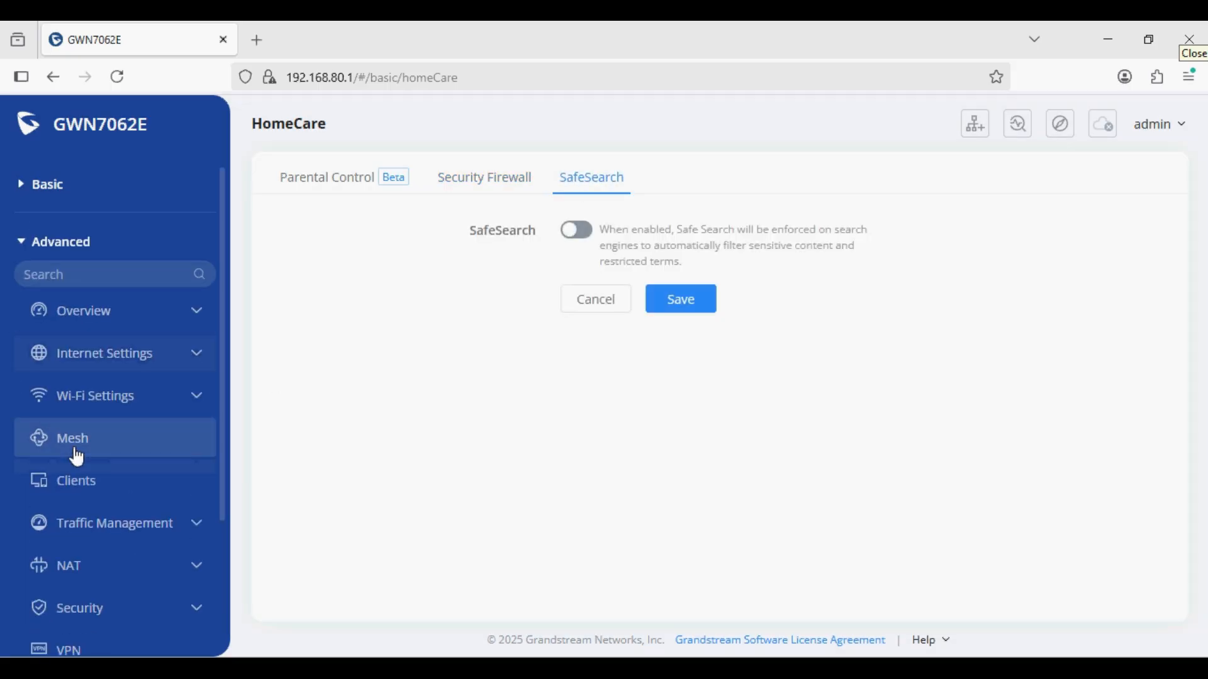
{"action": "left_click", "coordinate": [77, 455]}
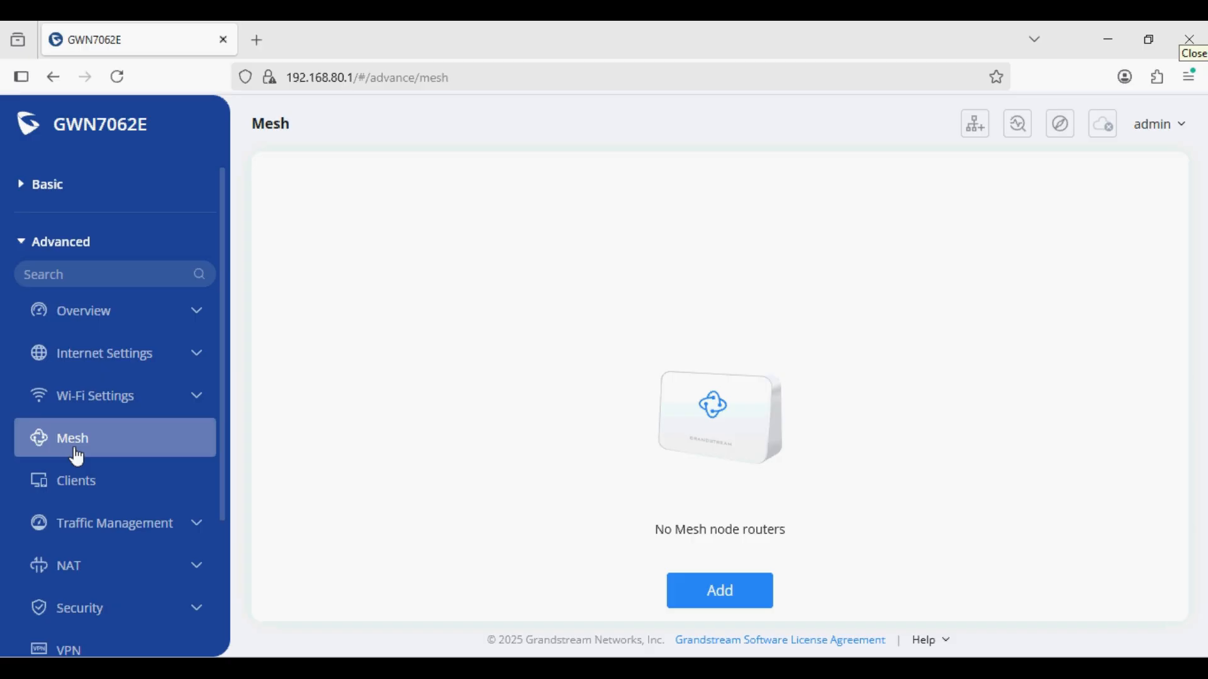
{"action": "scroll", "coordinate": [77, 458], "scroll_direction": "down", "scroll_amount": 4}
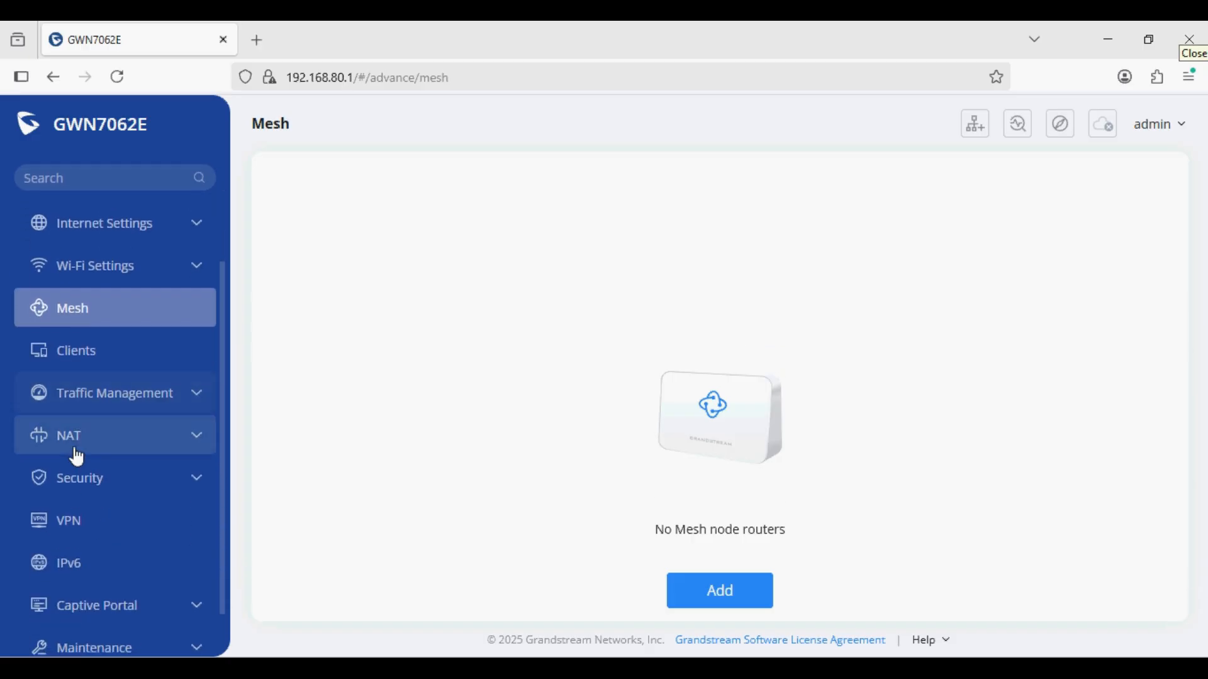
{"action": "left_click", "coordinate": [79, 540]}
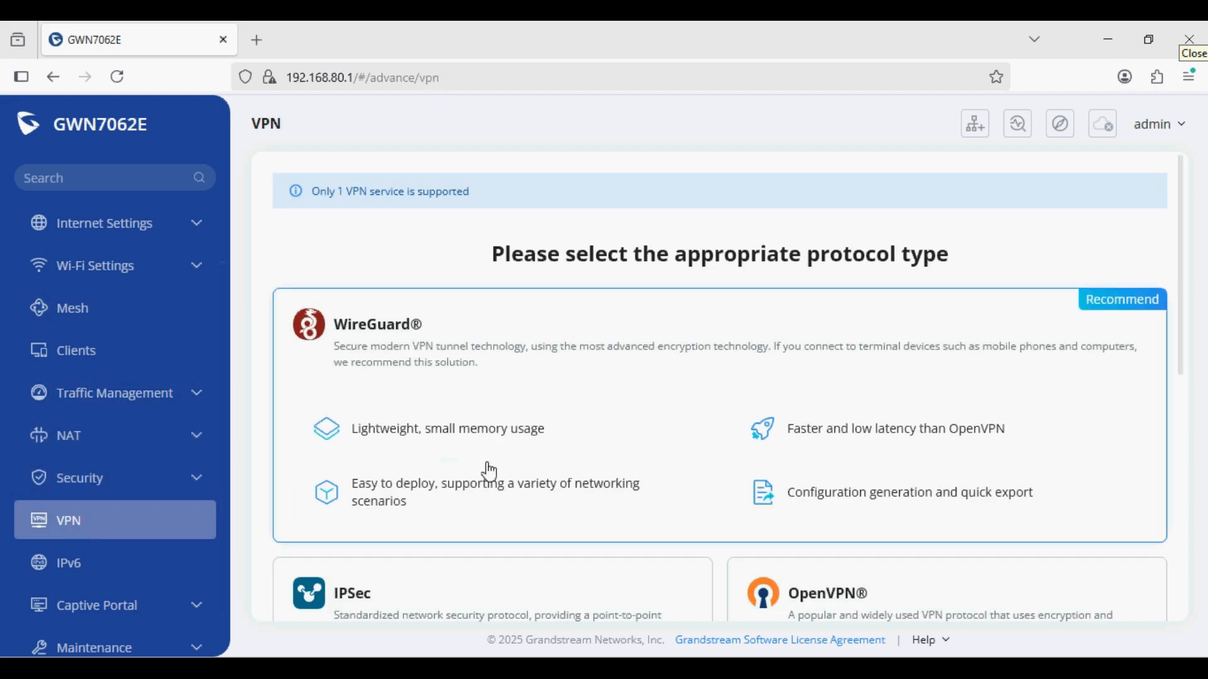
{"action": "scroll", "coordinate": [490, 471], "scroll_direction": "down", "scroll_amount": 3}
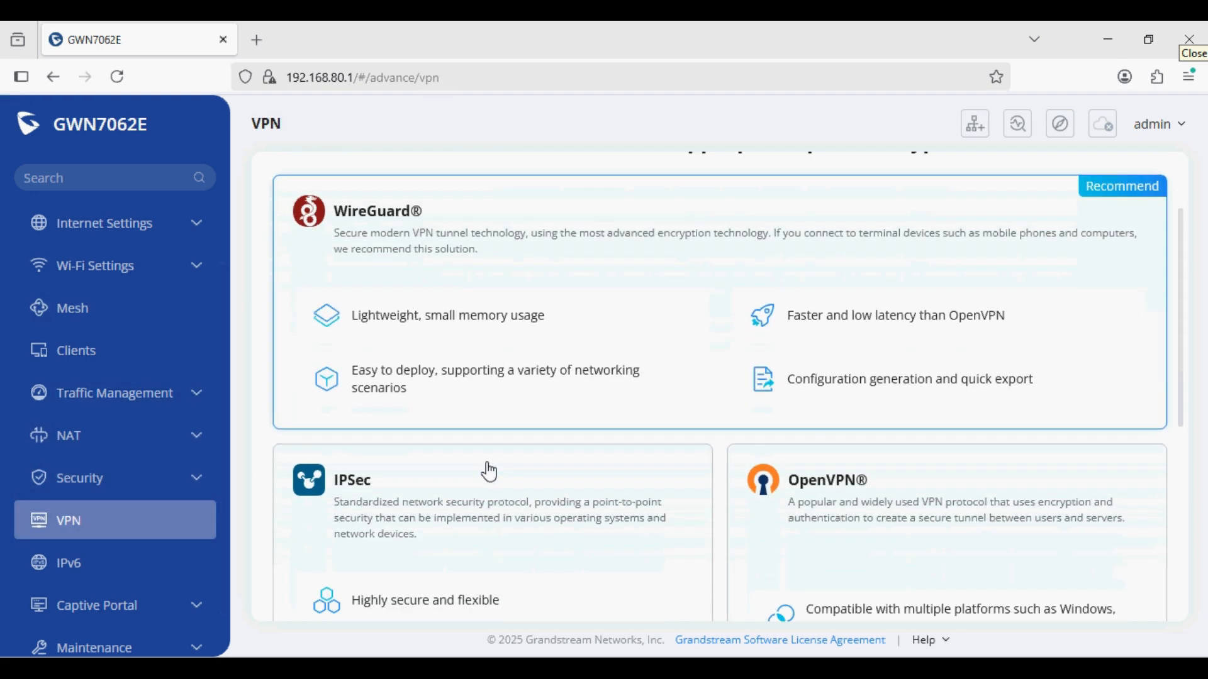
{"action": "scroll", "coordinate": [490, 470], "scroll_direction": "down", "scroll_amount": 4}
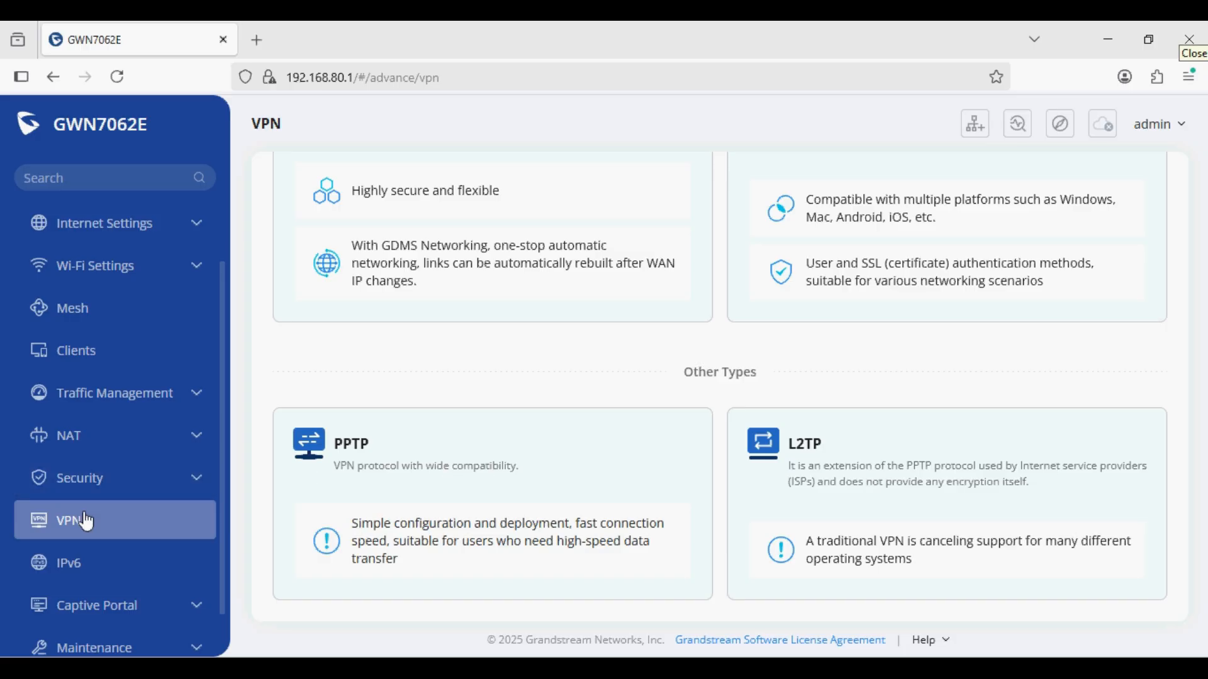
Step: Change the router's system working mode to Wireless Relay Mode and confirm the switch
{"action": "scroll", "coordinate": [87, 521], "scroll_direction": "down", "scroll_amount": 1}
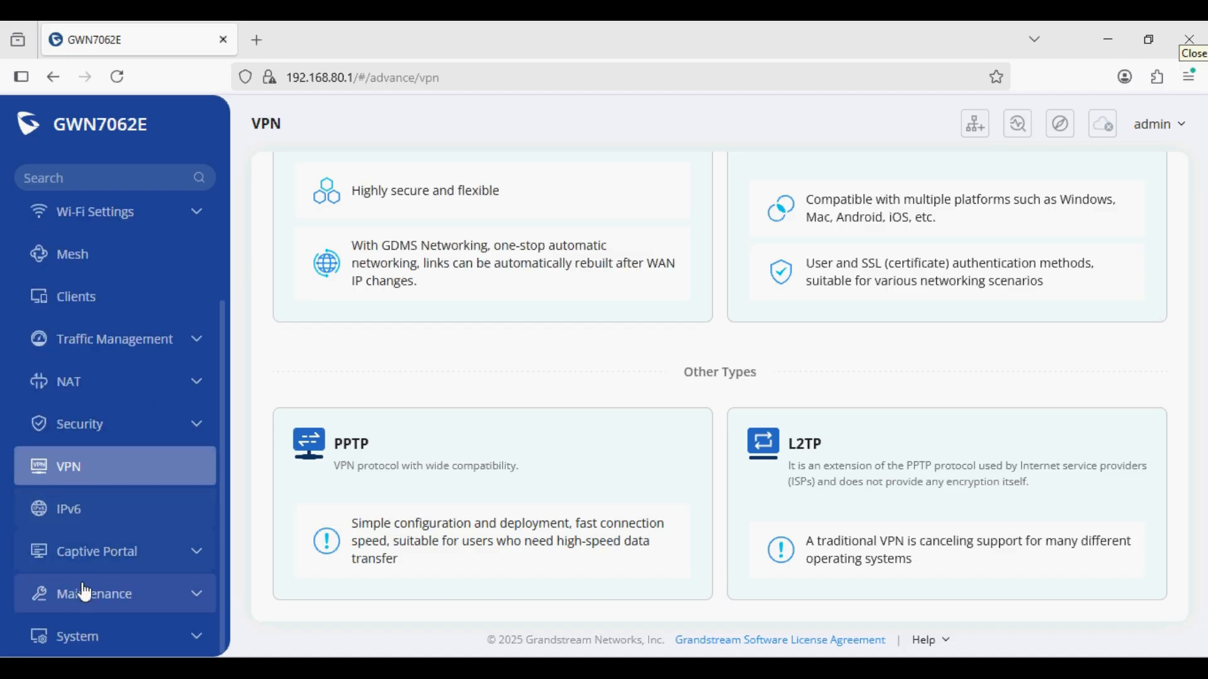
{"action": "left_click", "coordinate": [80, 636]}
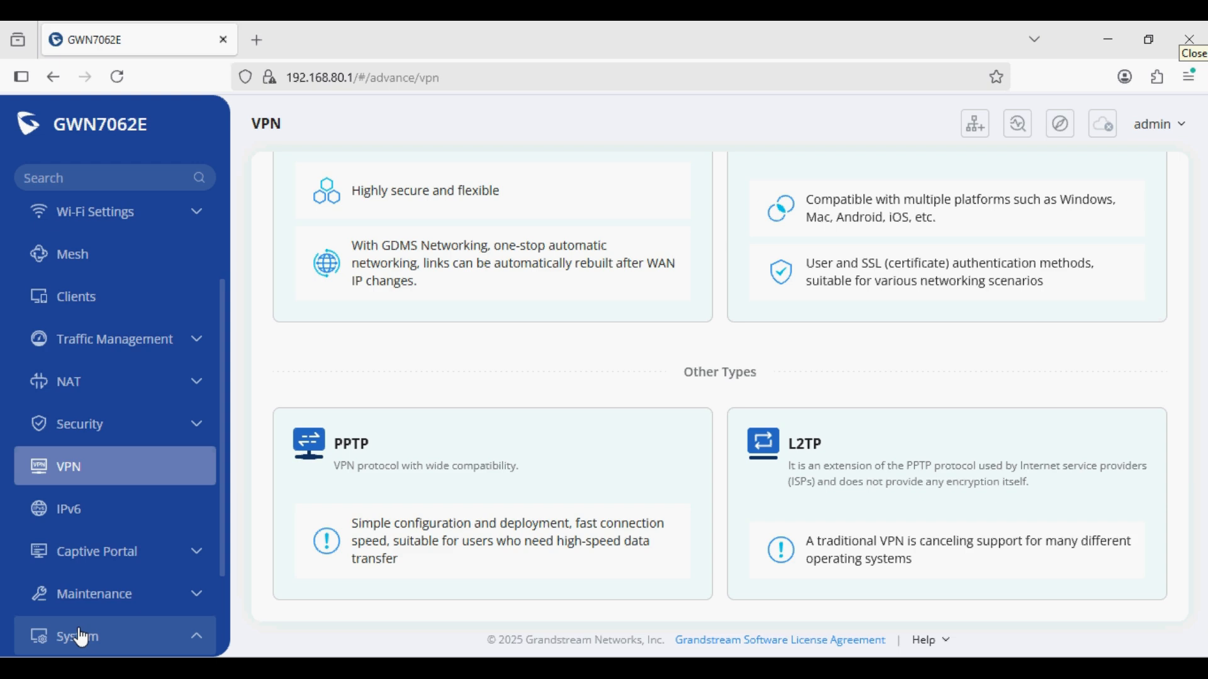
{"action": "scroll", "coordinate": [82, 637], "scroll_direction": "down", "scroll_amount": 2}
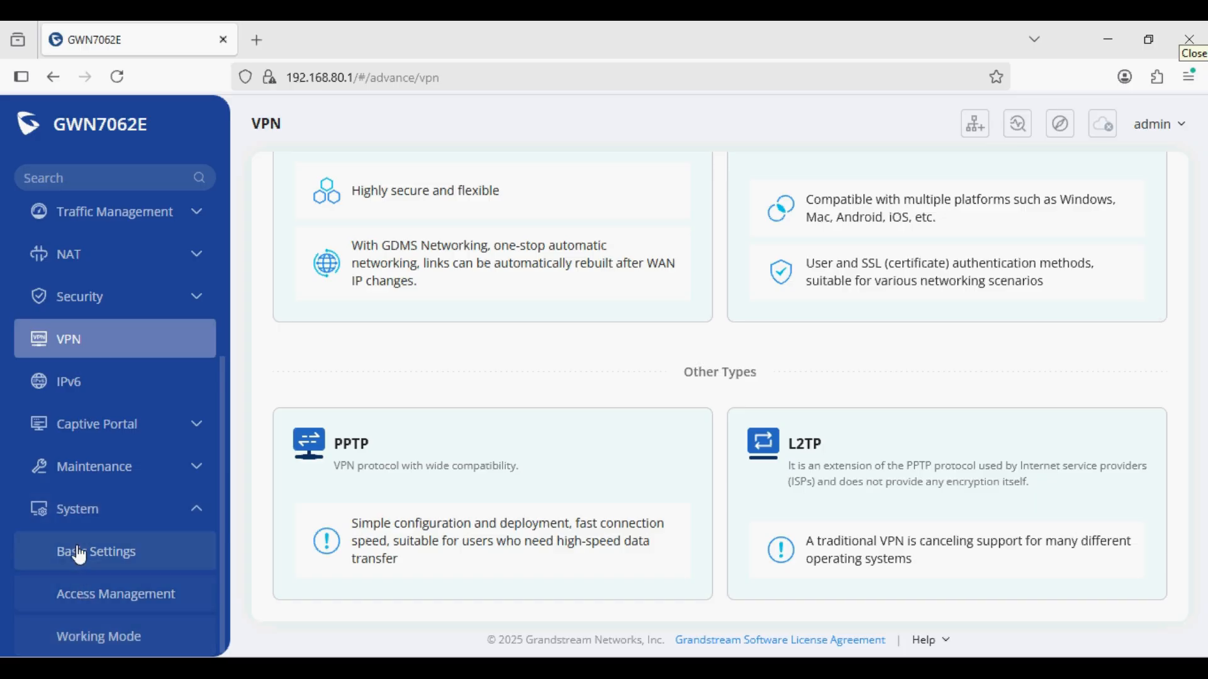
{"action": "left_click", "coordinate": [119, 644]}
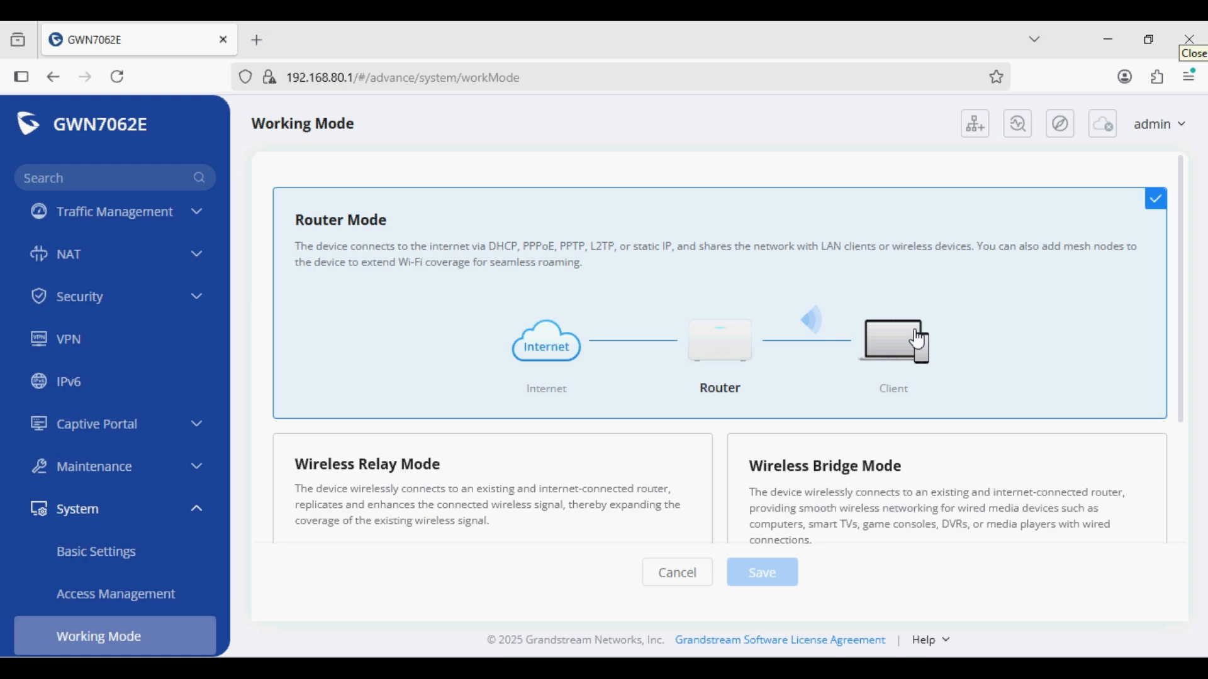
{"action": "scroll", "coordinate": [918, 340], "scroll_direction": "down", "scroll_amount": 1}
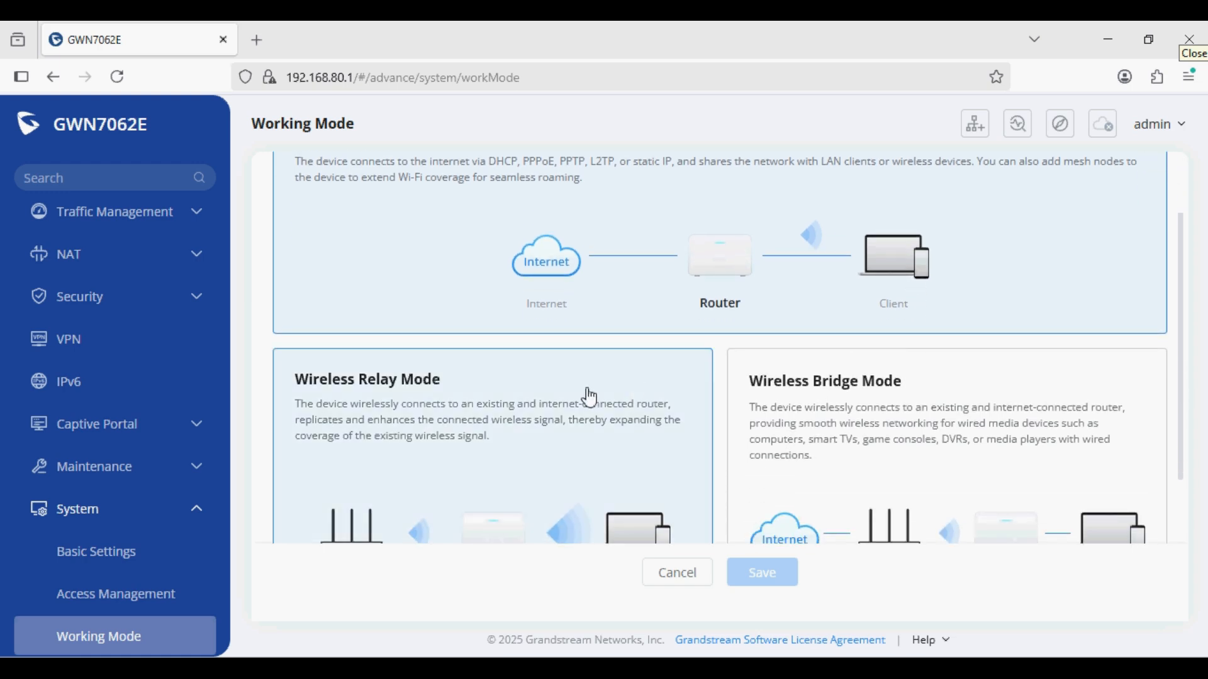
{"action": "scroll", "coordinate": [590, 397], "scroll_direction": "down", "scroll_amount": 1}
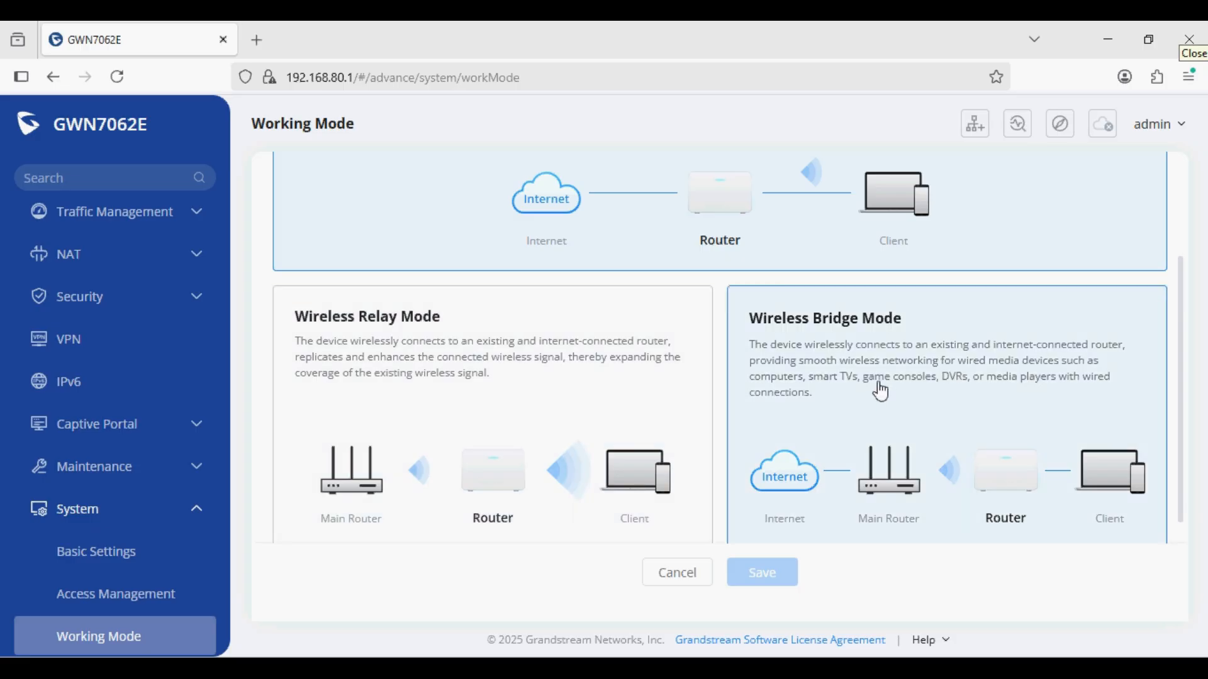
{"action": "scroll", "coordinate": [880, 392], "scroll_direction": "down", "scroll_amount": 1}
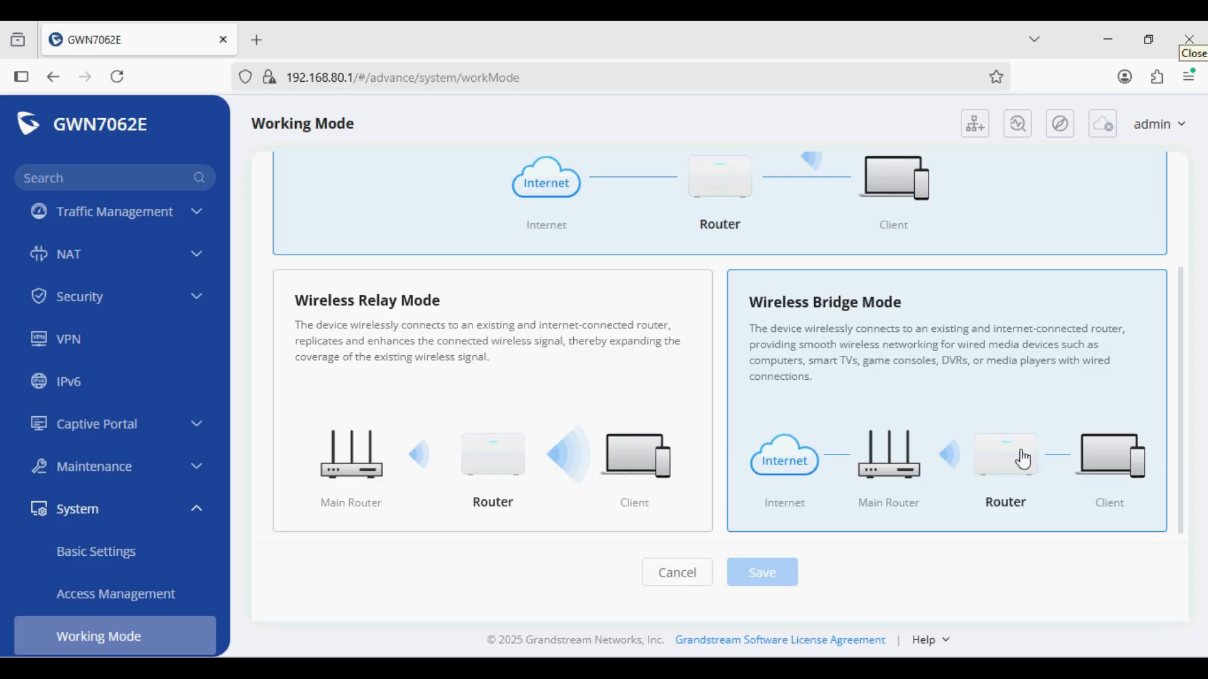
{"action": "left_click", "coordinate": [550, 356]}
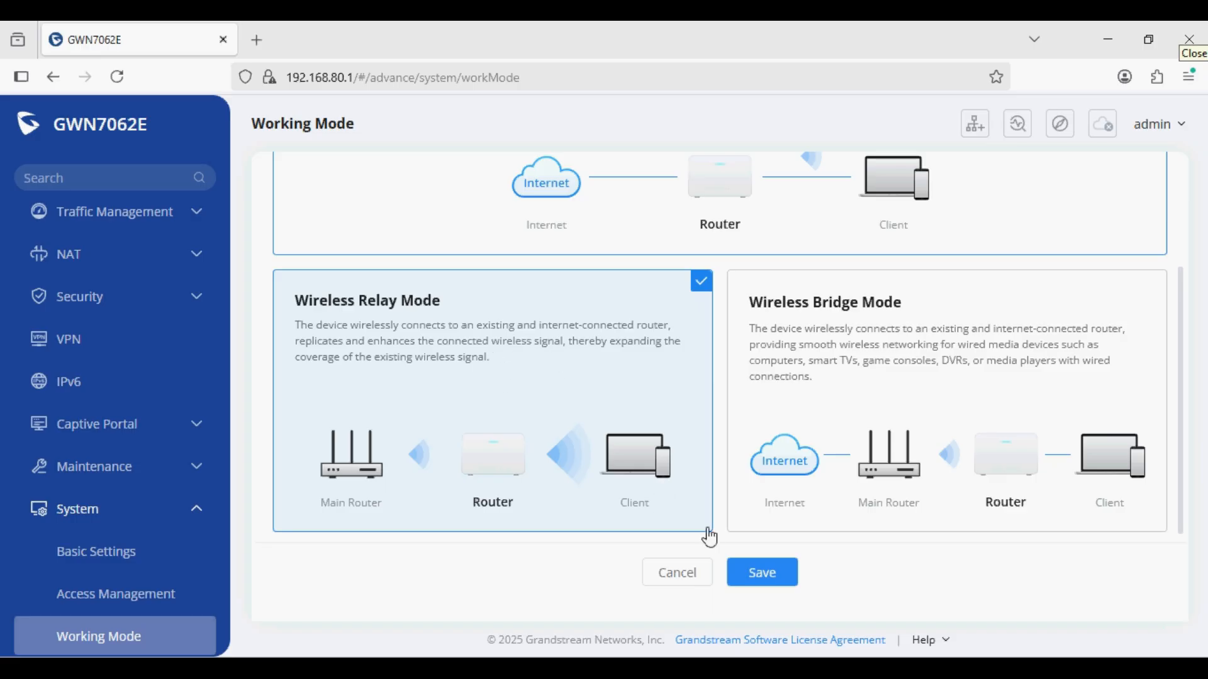
{"action": "left_click", "coordinate": [770, 575]}
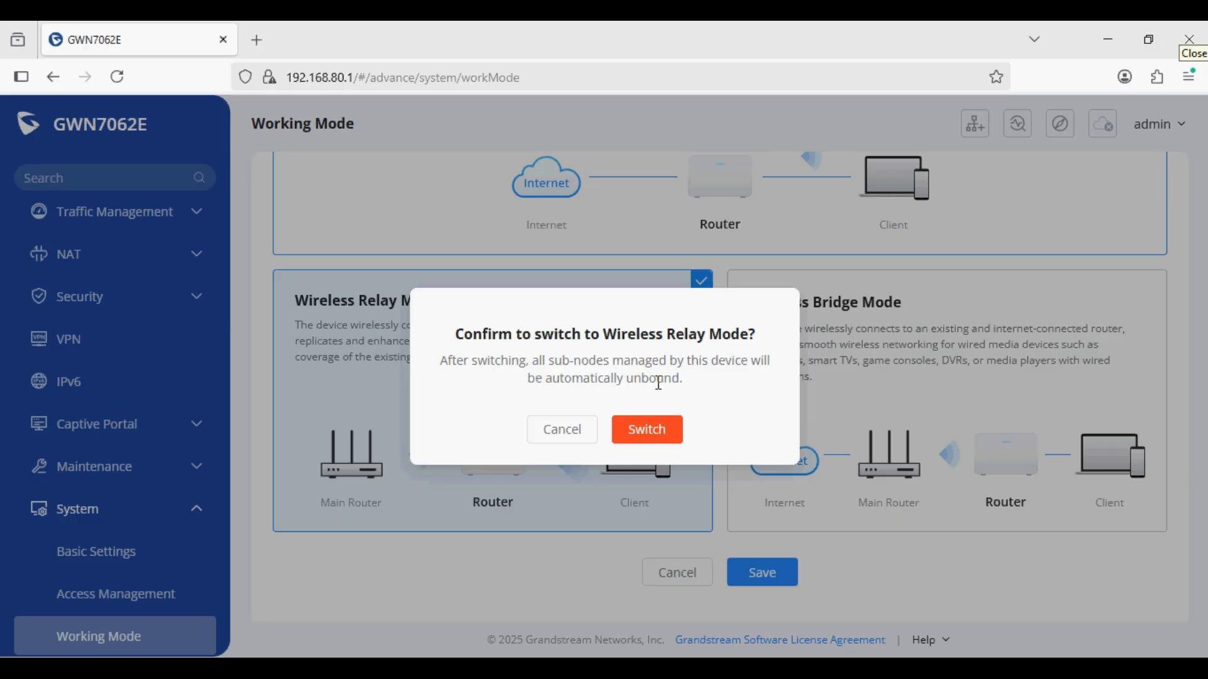
{"action": "left_click", "coordinate": [658, 433]}
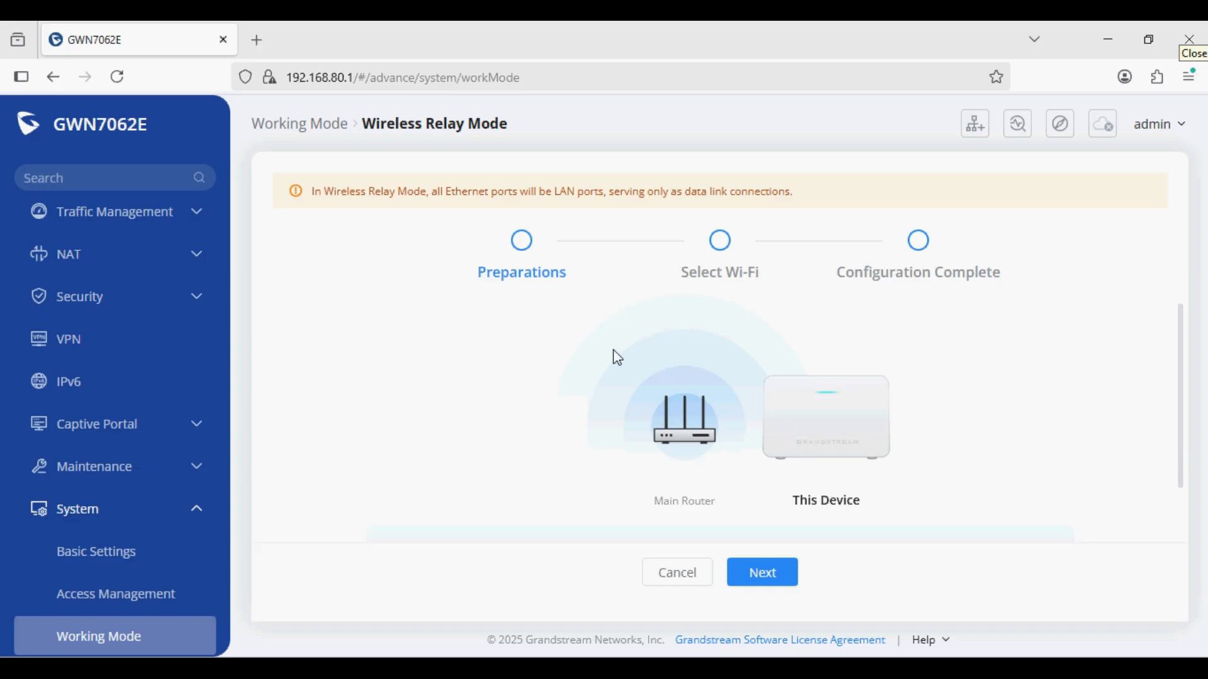
Step: Choose the 5G VoIP Knowledge network as the relay source and submit its Wi-Fi password
{"action": "left_click", "coordinate": [768, 574]}
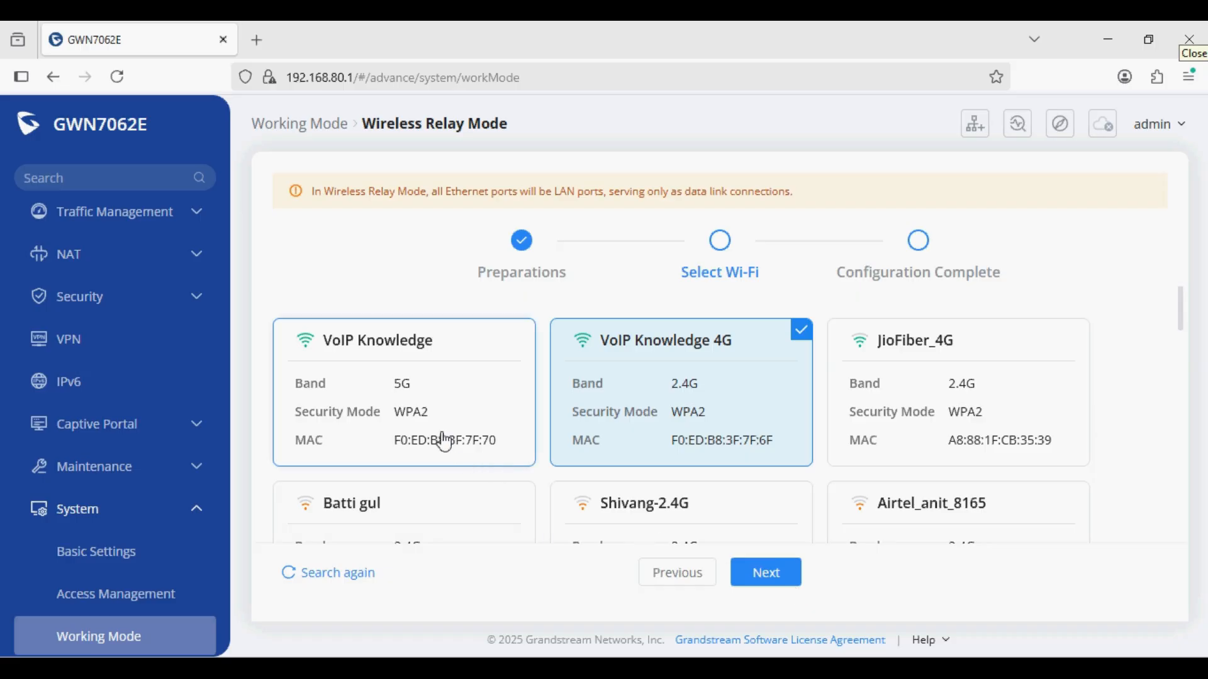
{"action": "left_click", "coordinate": [407, 409]}
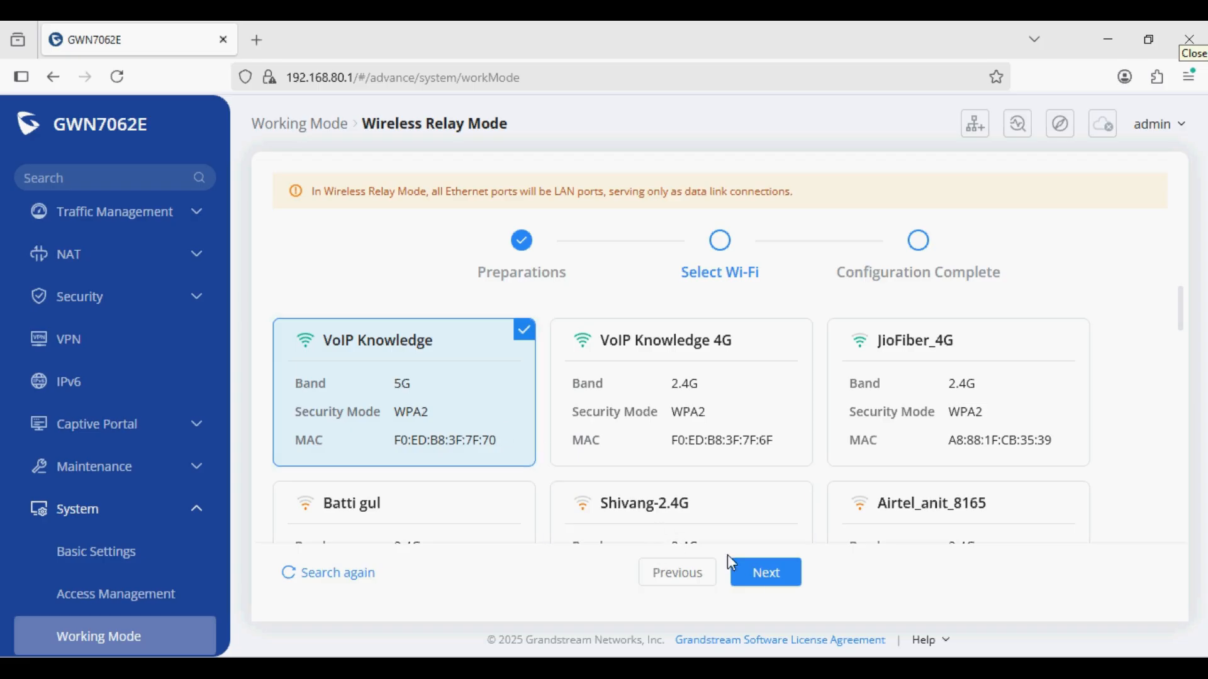
{"action": "left_click", "coordinate": [763, 582]}
{"action": "left_click", "coordinate": [588, 391]}
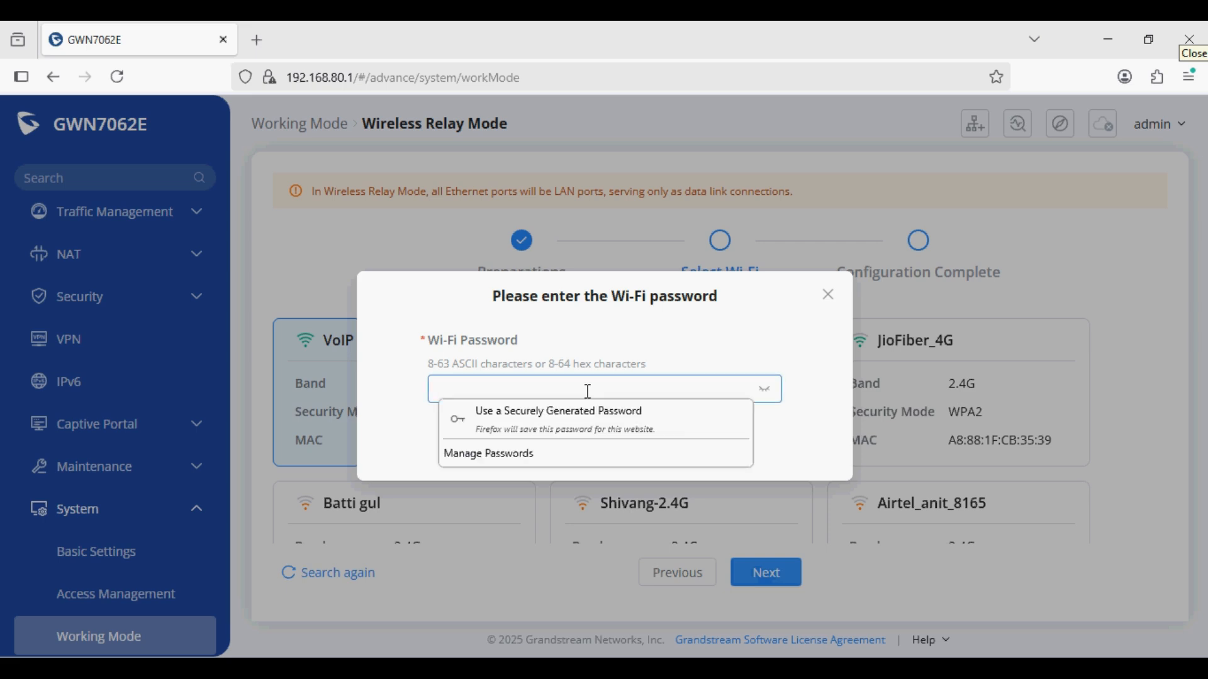
{"action": "type", "text": "••••••••"}
{"action": "left_click", "coordinate": [664, 455]}
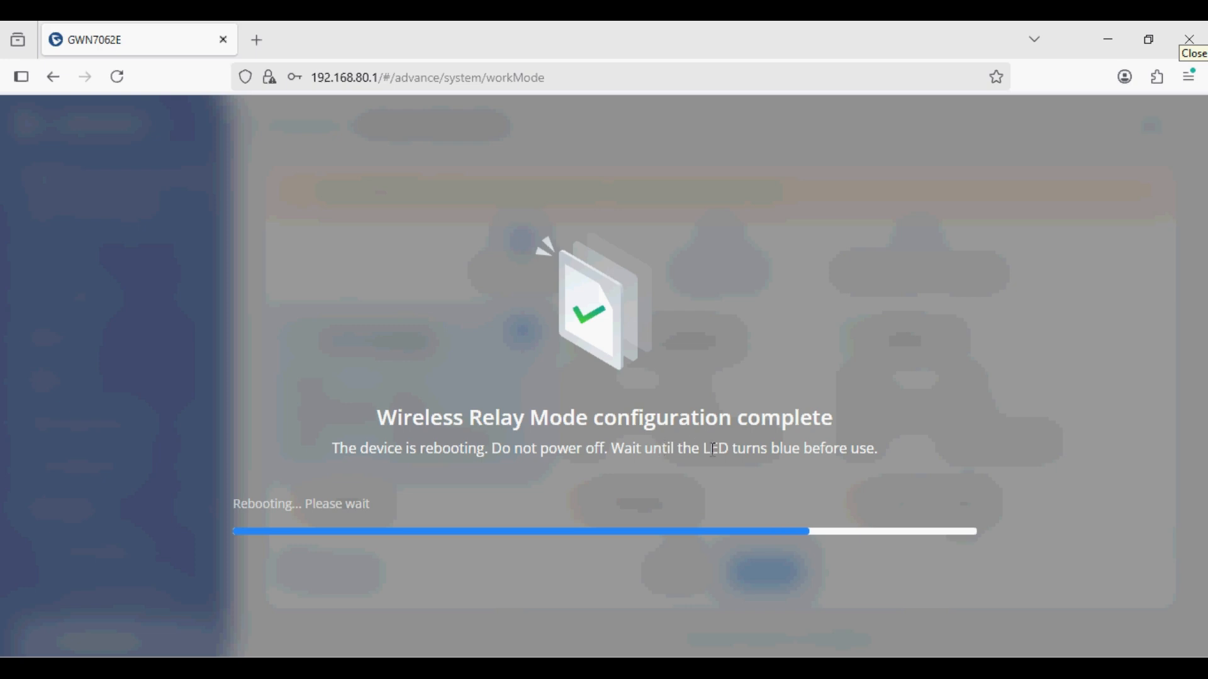
Step: Open the Windows Network Connections window by running ncpa.cpl and maximize it
{"action": "key", "text": "super+r"}
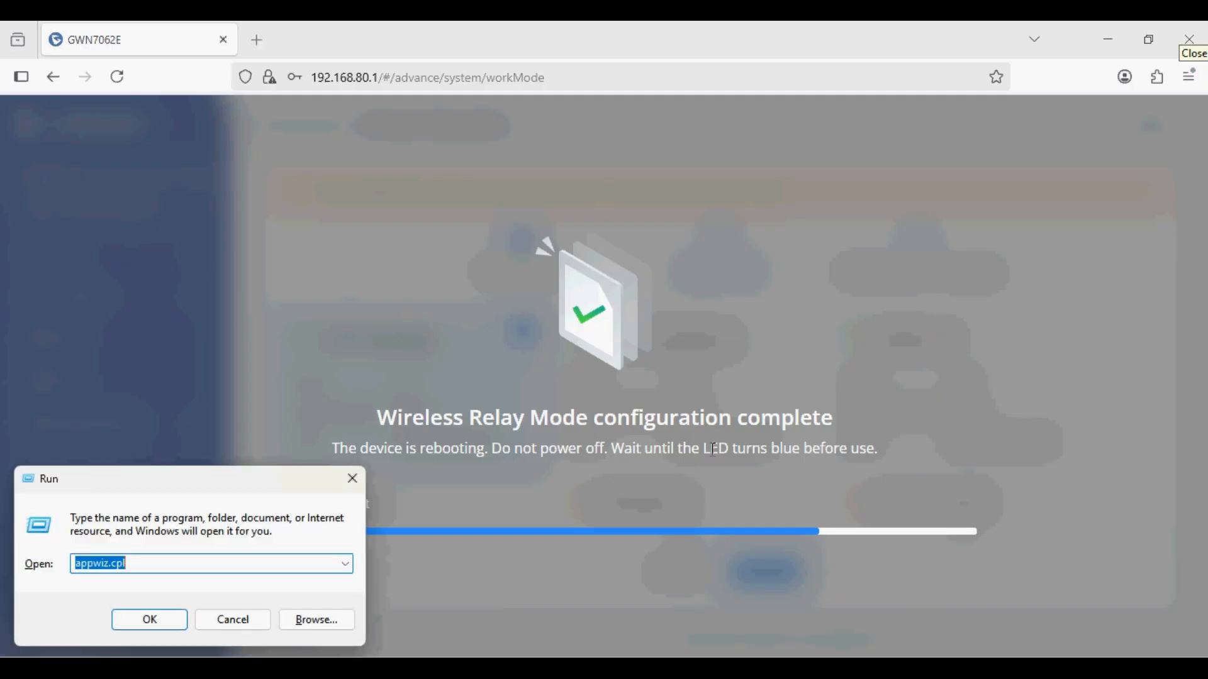
{"action": "type", "text": "ncpa.cpl"}
{"action": "key", "text": "Return"}
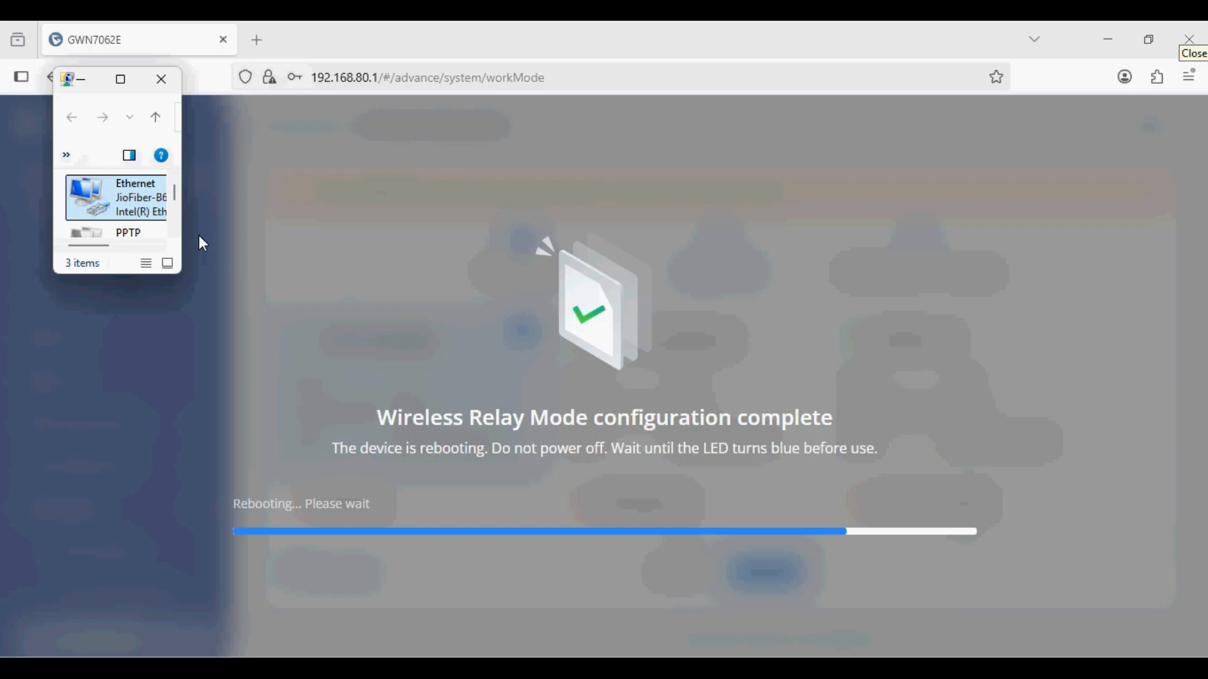
{"action": "left_click", "coordinate": [120, 79]}
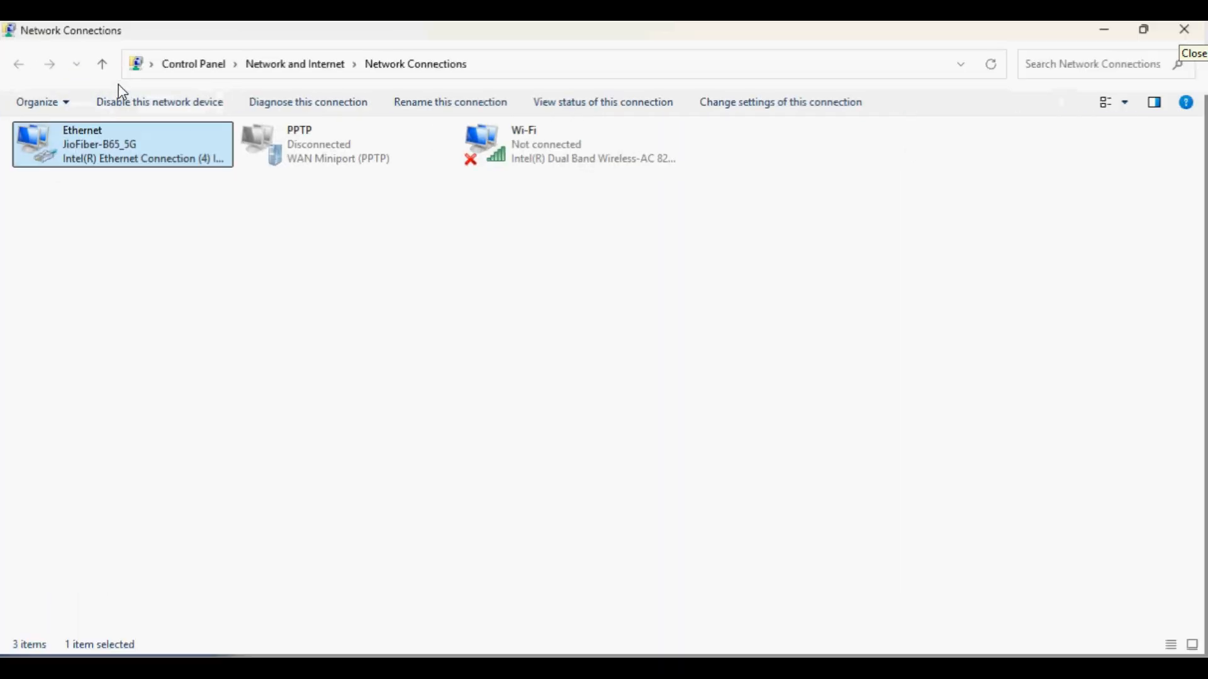
Step: Check the Ethernet adapter's status and network connection details, closing both dialogs when done
{"action": "double_click", "coordinate": [152, 155]}
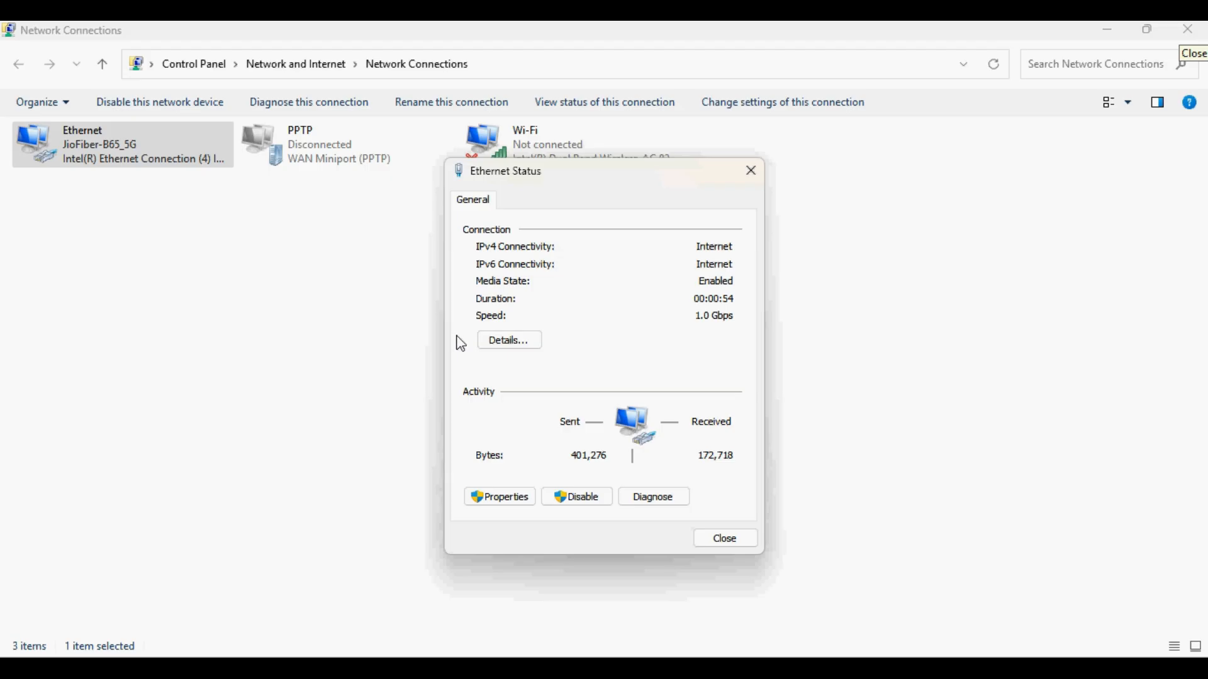
{"action": "left_click", "coordinate": [506, 346]}
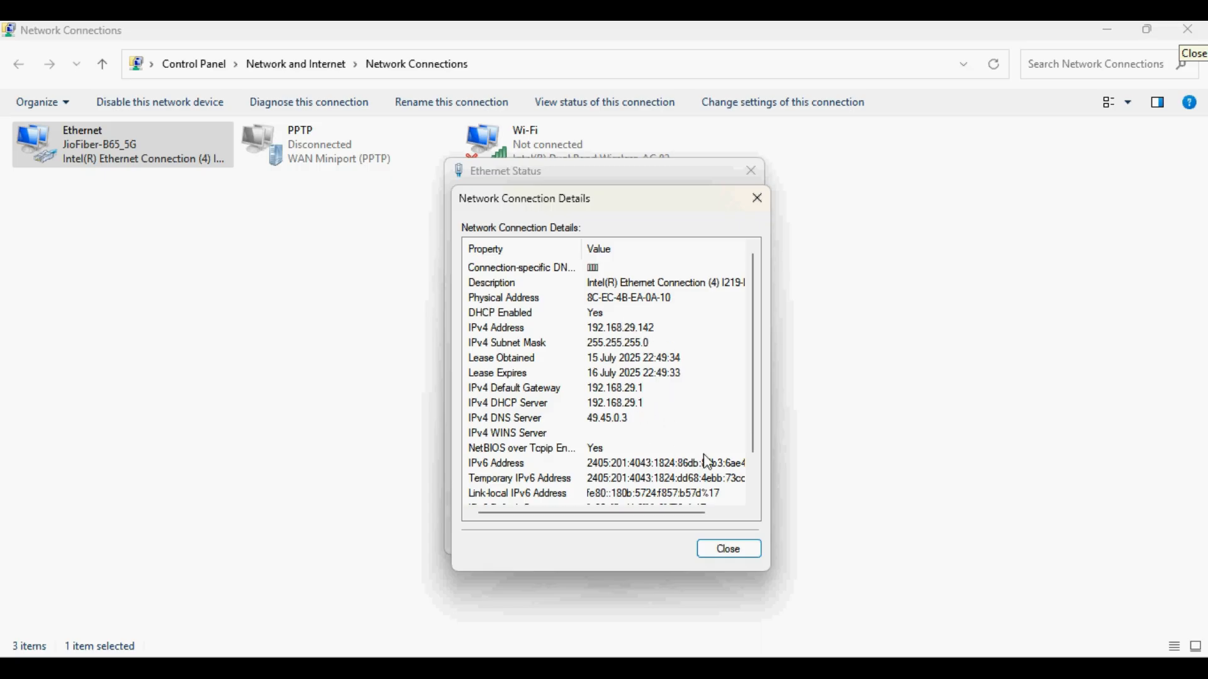
{"action": "left_click", "coordinate": [748, 552]}
{"action": "left_click", "coordinate": [742, 546]}
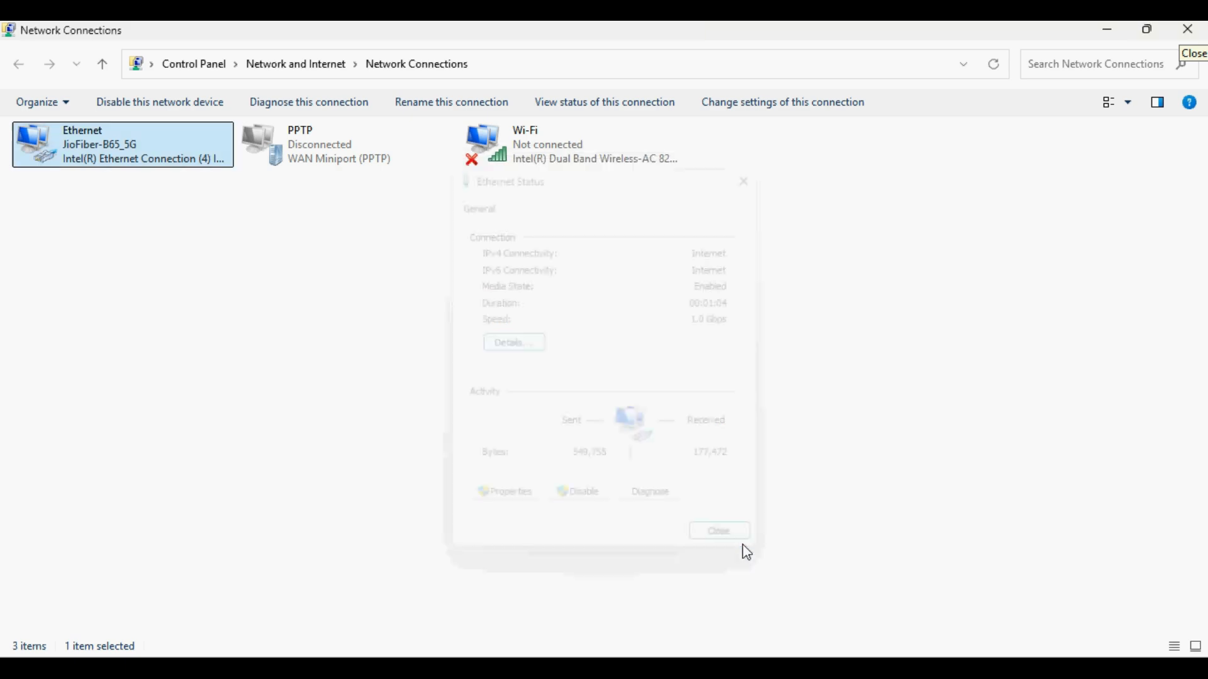
Step: Minimize the Network Connections window, launch Advanced IP Scanner and scan the range 192.168.29.1-254
{"action": "left_click", "coordinate": [1109, 33]}
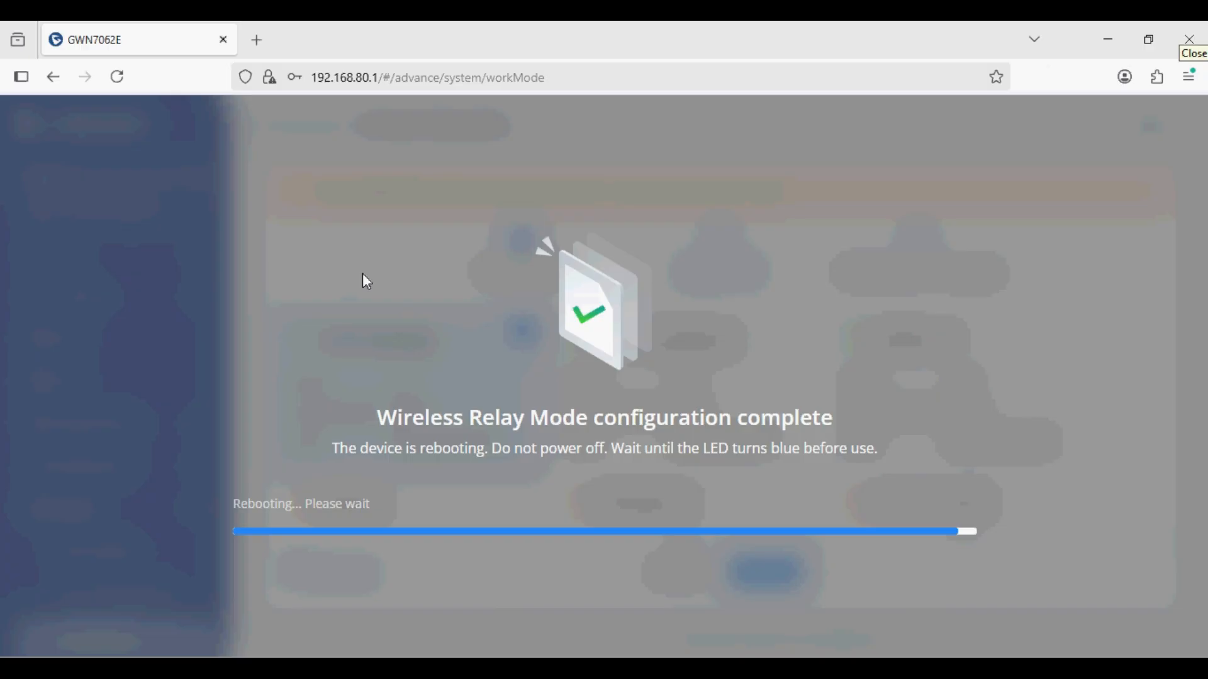
{"action": "key", "text": "super"}
{"action": "type", "text": "adva"}
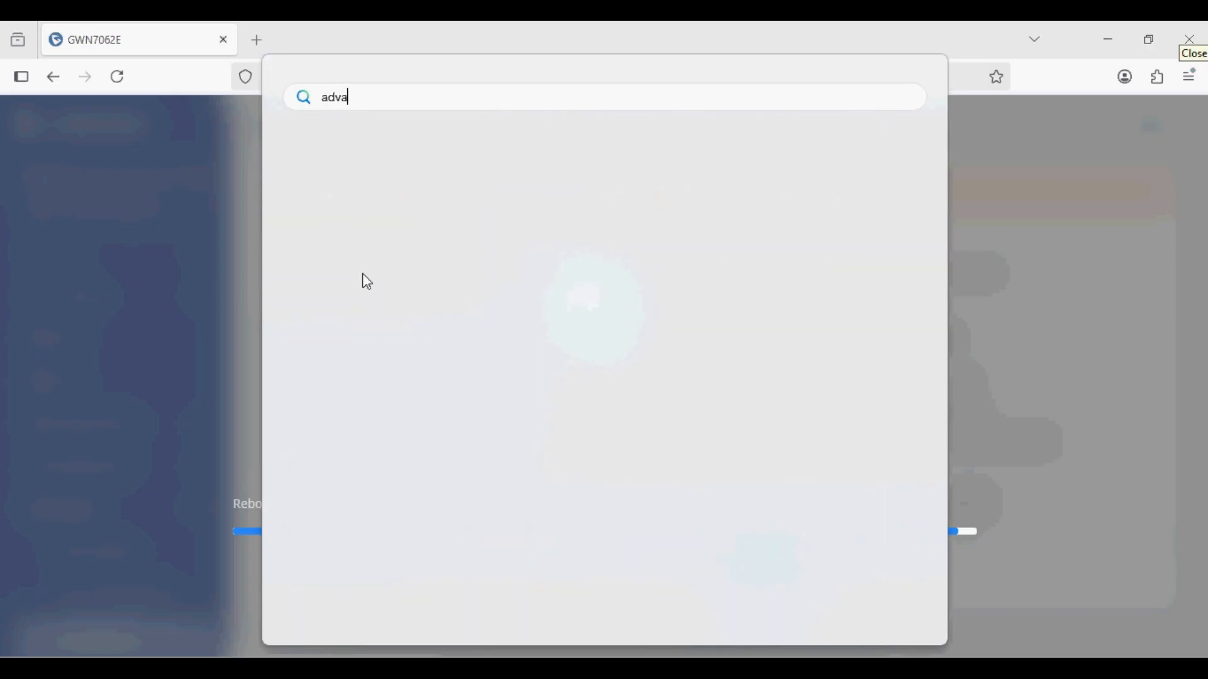
{"action": "type", "text": "nce"}
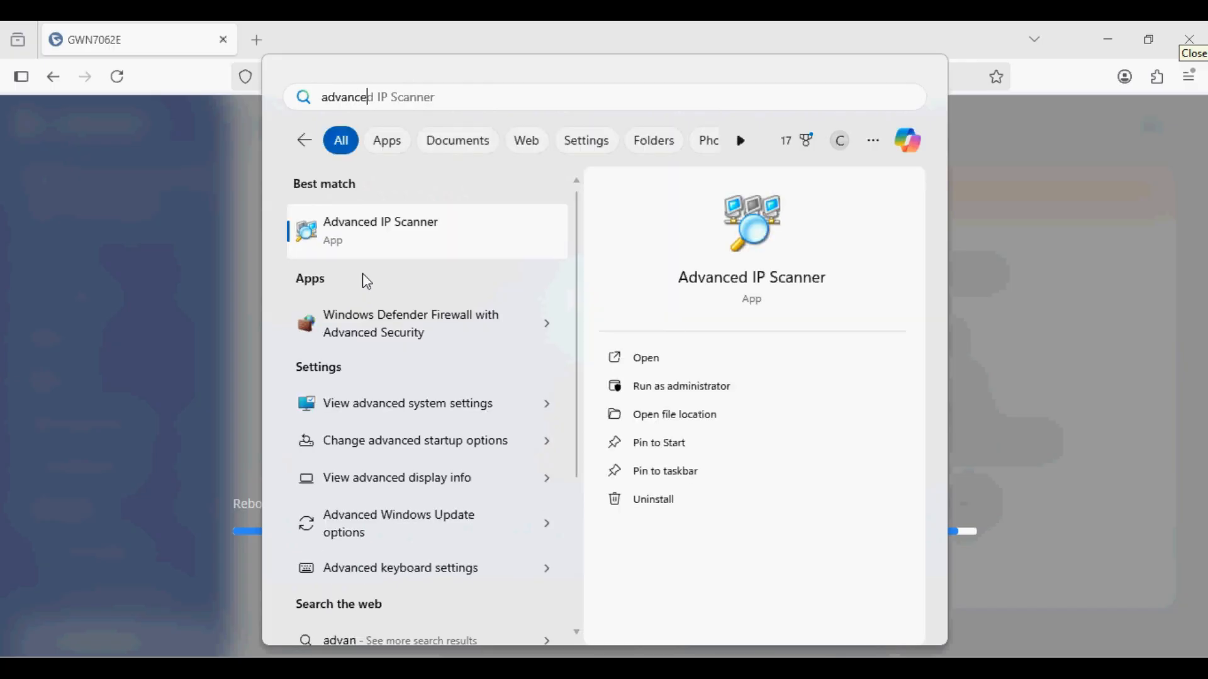
{"action": "key", "text": "Return"}
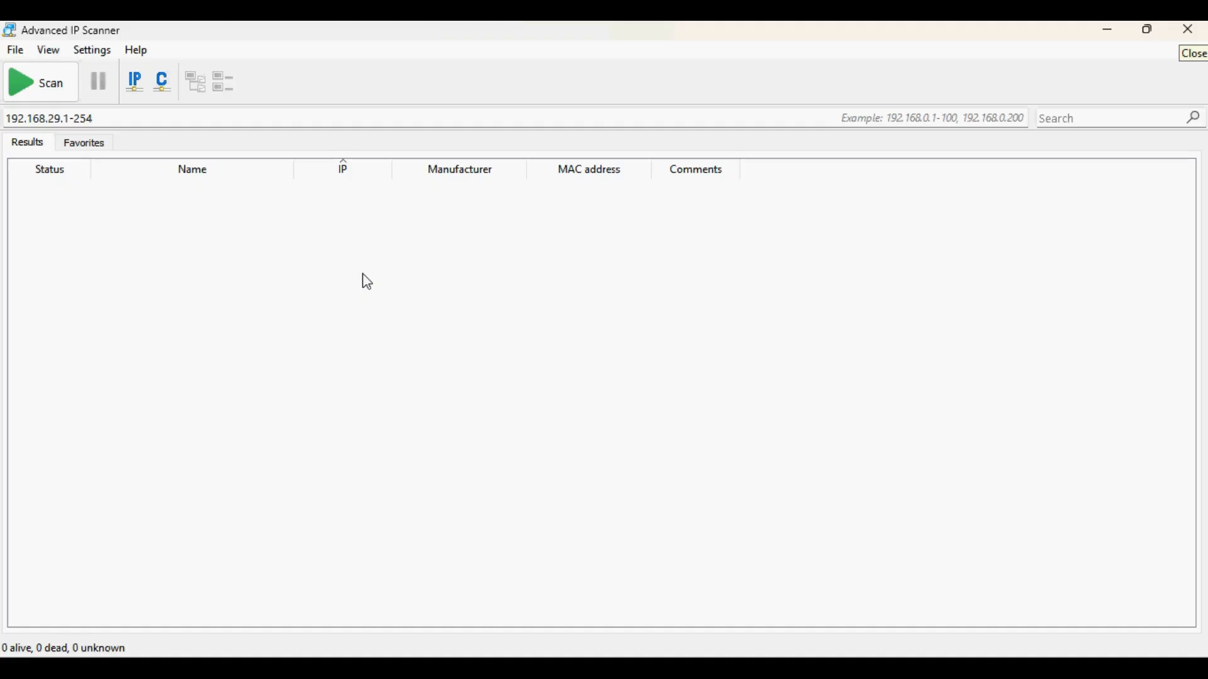
{"action": "left_click", "coordinate": [47, 85]}
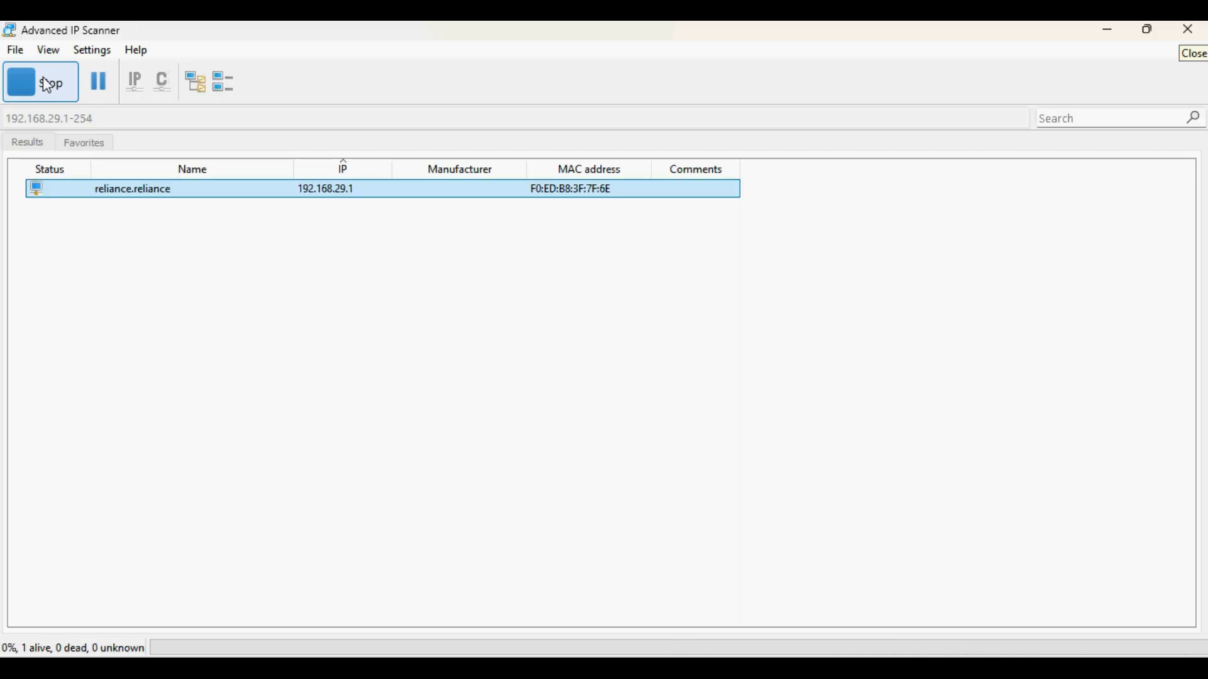
Step: Filter the scan results by the MAC prefix ec:74 and select the matching device
{"action": "left_click", "coordinate": [1118, 119]}
{"action": "type", "text": "ed"}
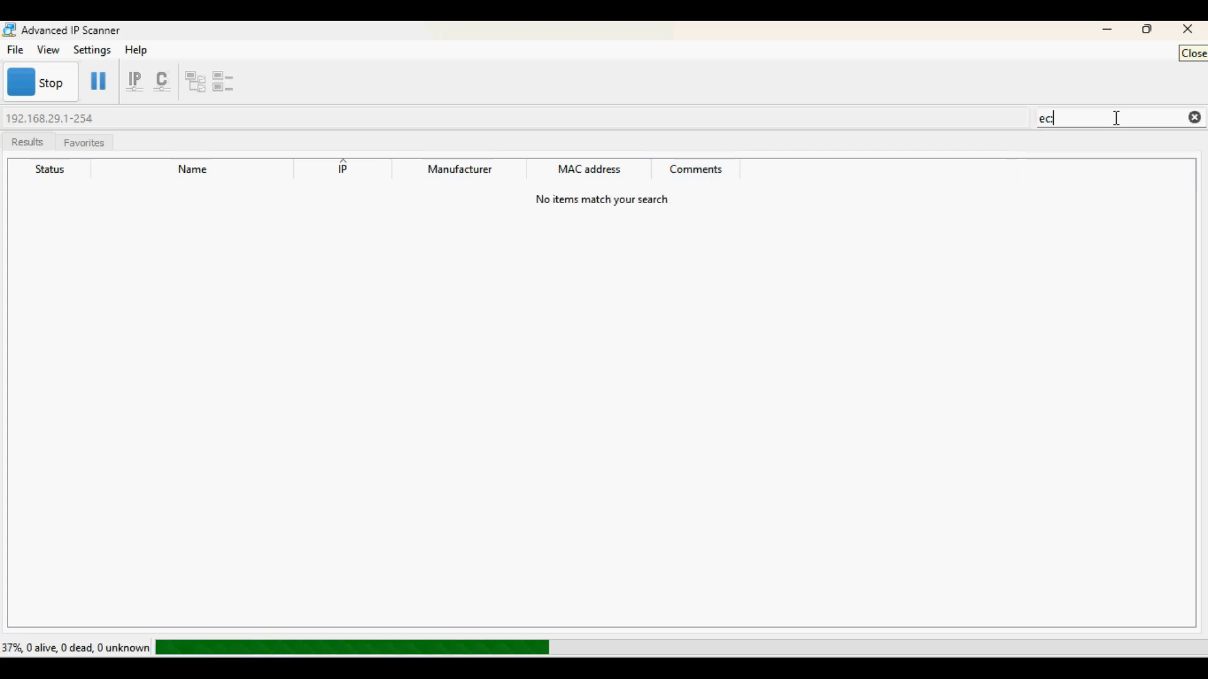
{"action": "type", "text": ":74"}
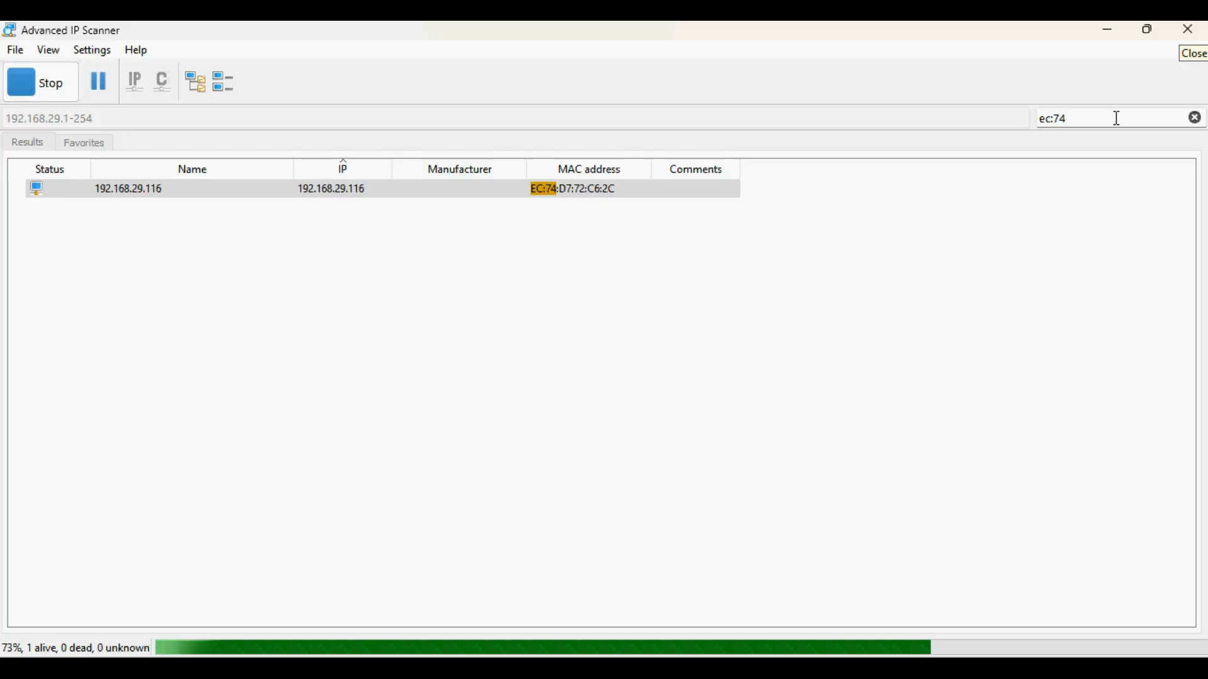
{"action": "left_click", "coordinate": [358, 195]}
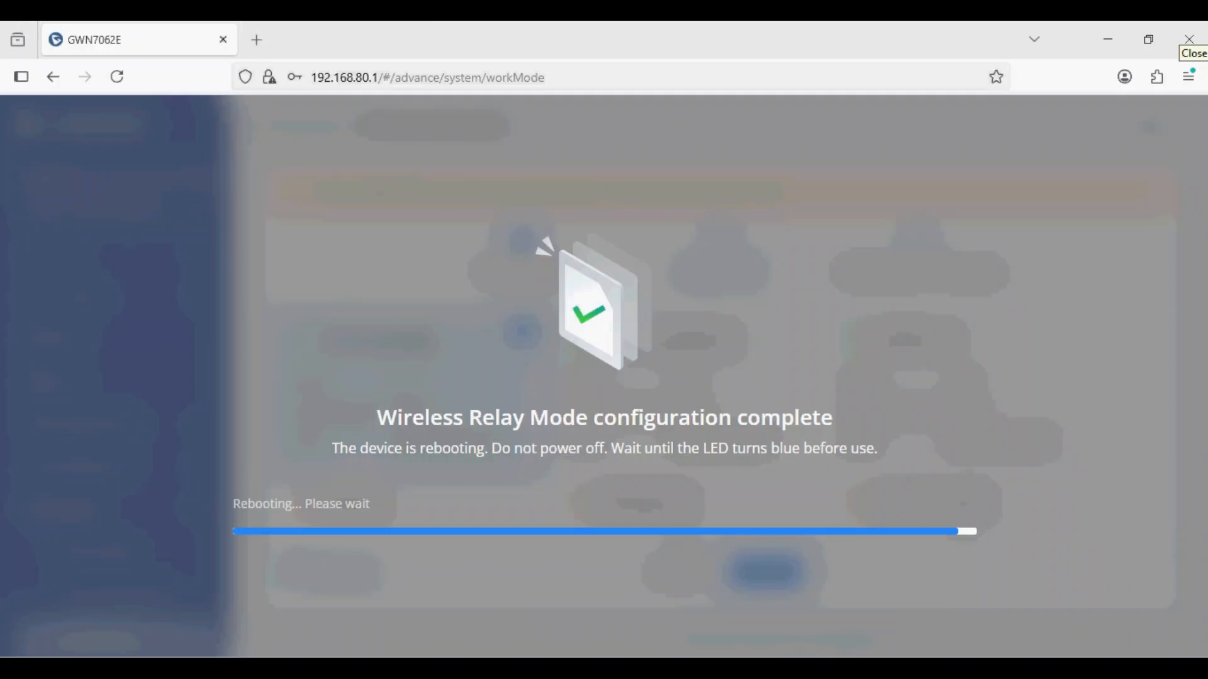
Step: Switch to Firefox and open the router's login page at 192.168.29.116 in a new tab
{"action": "left_click", "coordinate": [262, 47]}
{"action": "type", "text": "192.1"}
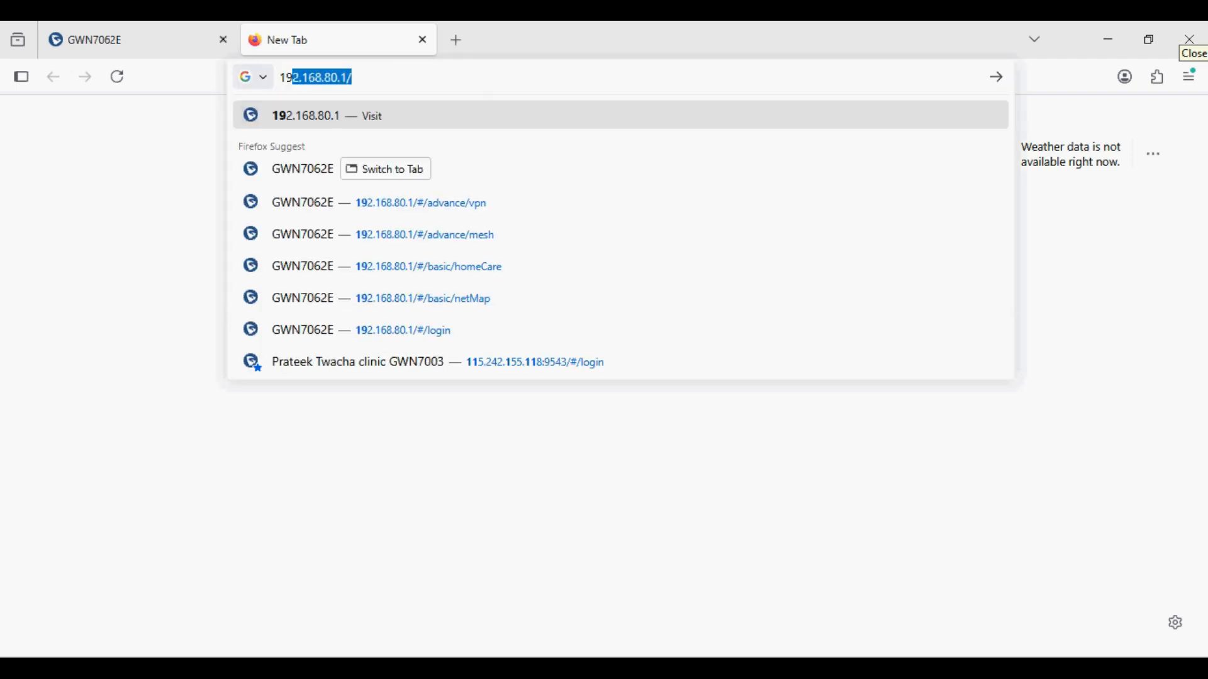
{"action": "type", "text": "68.2"}
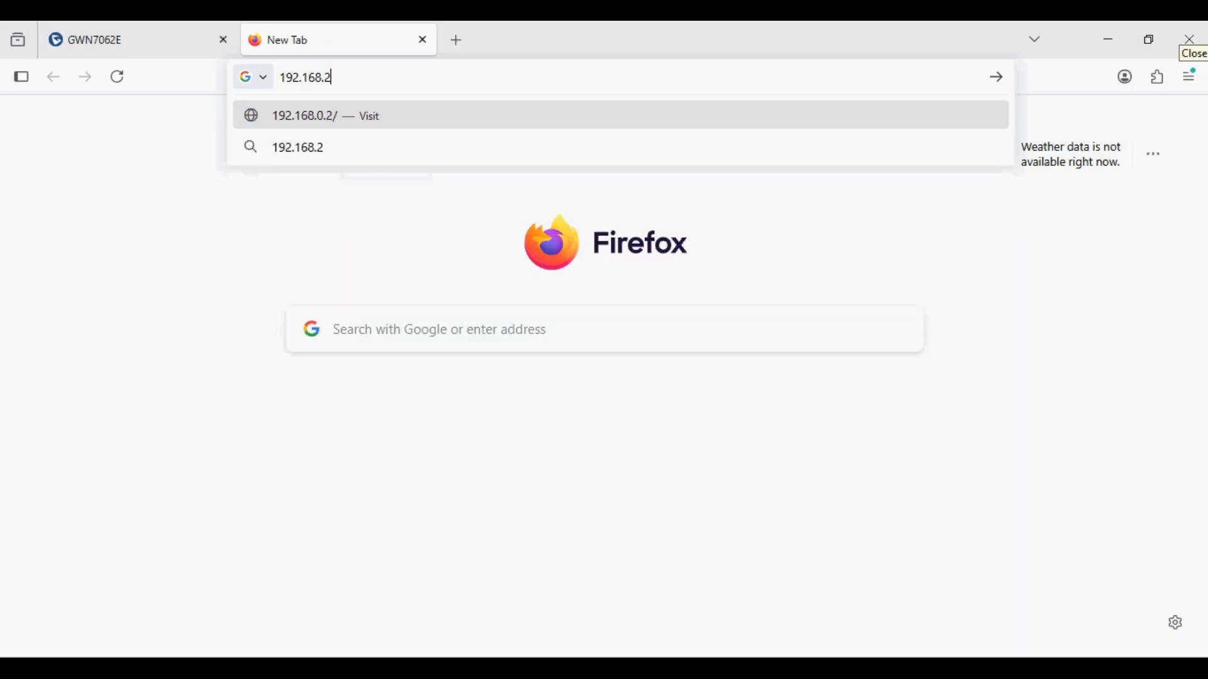
{"action": "type", "text": "9.116"}
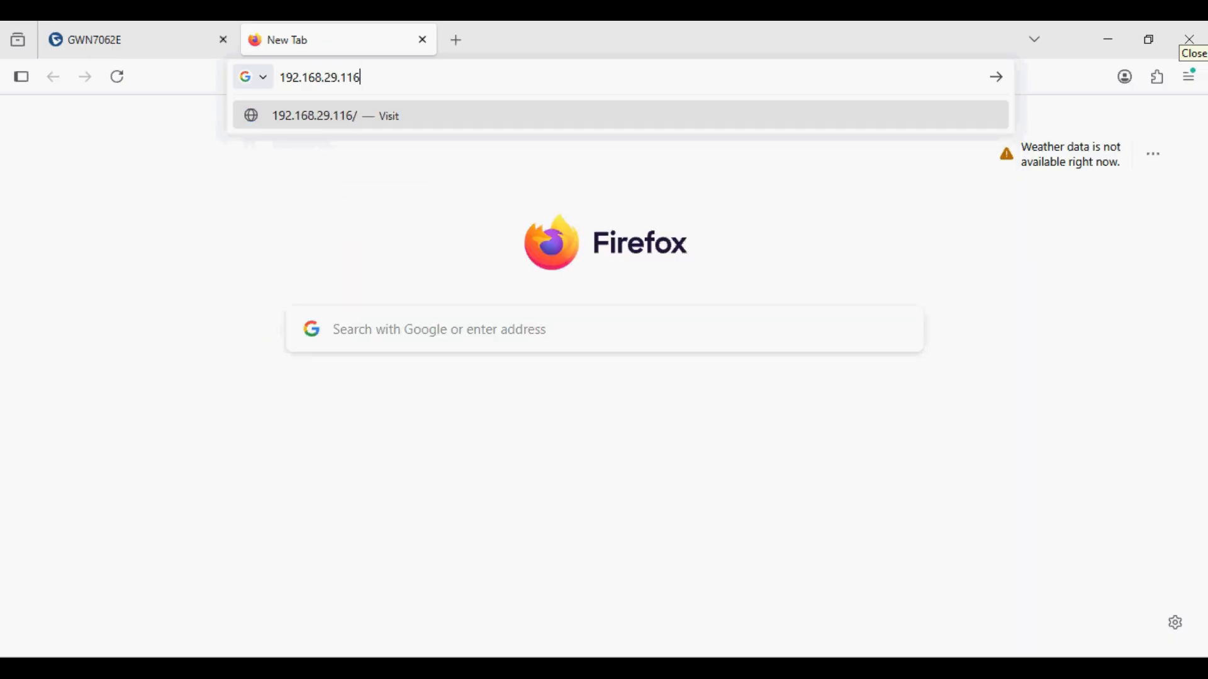
{"action": "key", "text": "Return"}
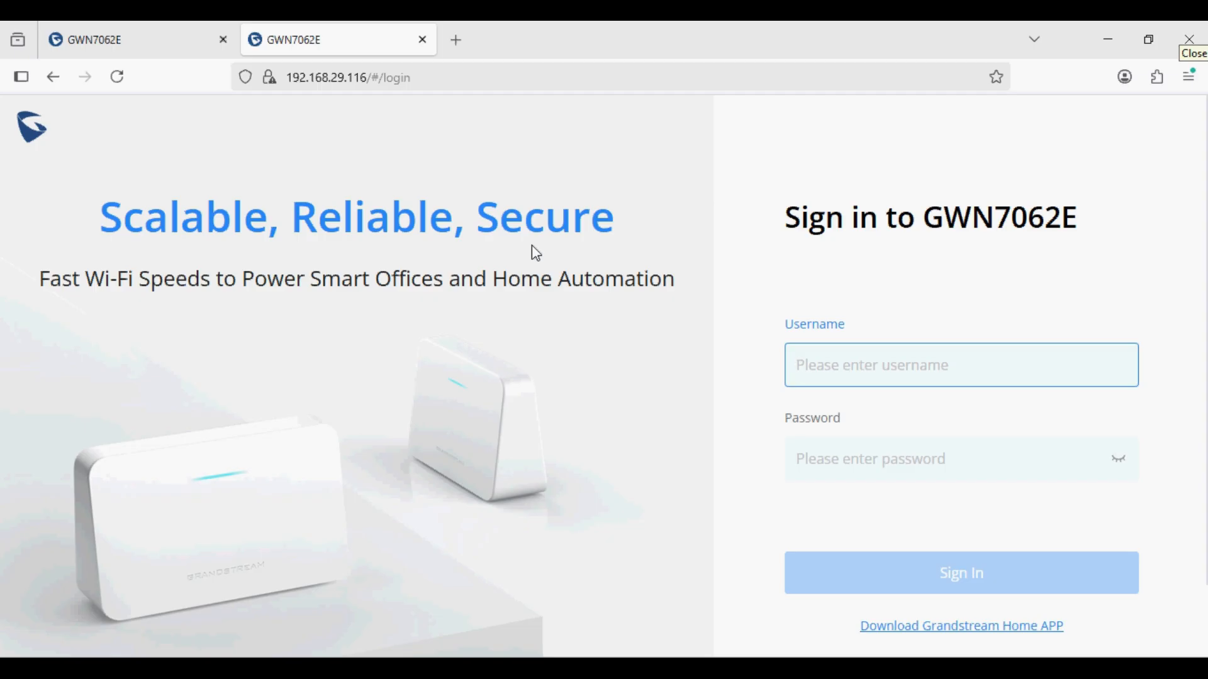
Step: Sign in to the GWN7062E as admin with the account password and decline saving the login
{"action": "type", "text": "admin"}
{"action": "key", "text": "Tab"}
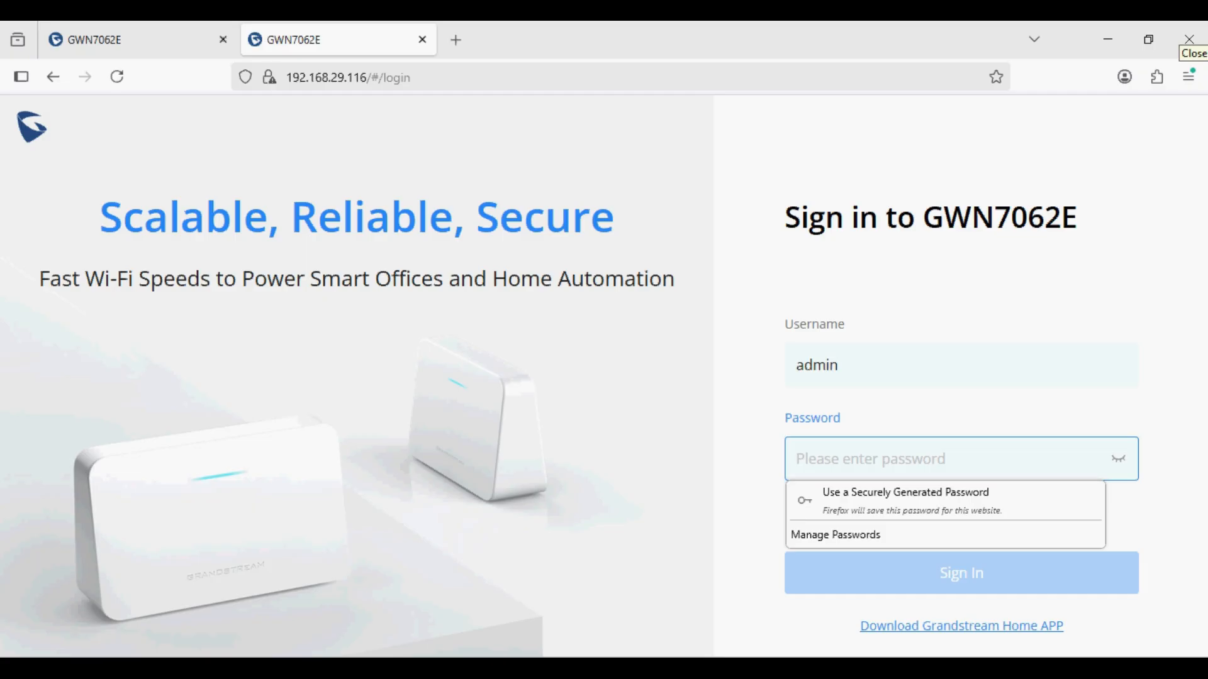
{"action": "key", "text": "ctrl+v"}
{"action": "key", "text": "Return"}
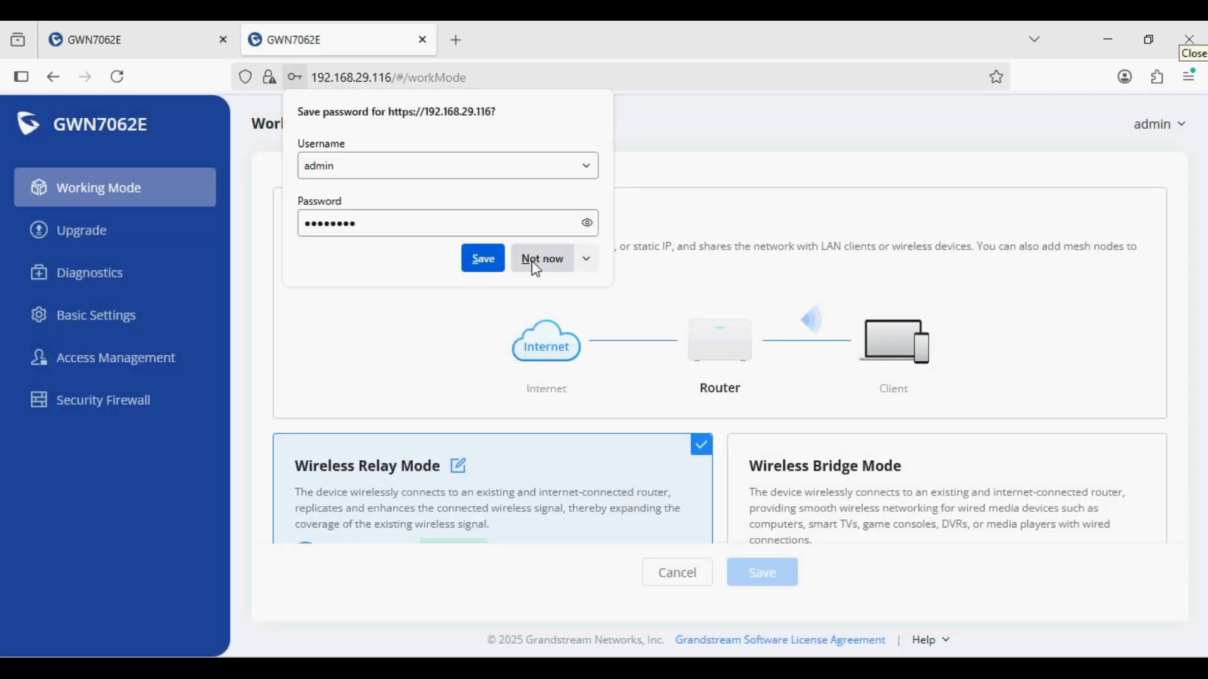
{"action": "left_click", "coordinate": [535, 260]}
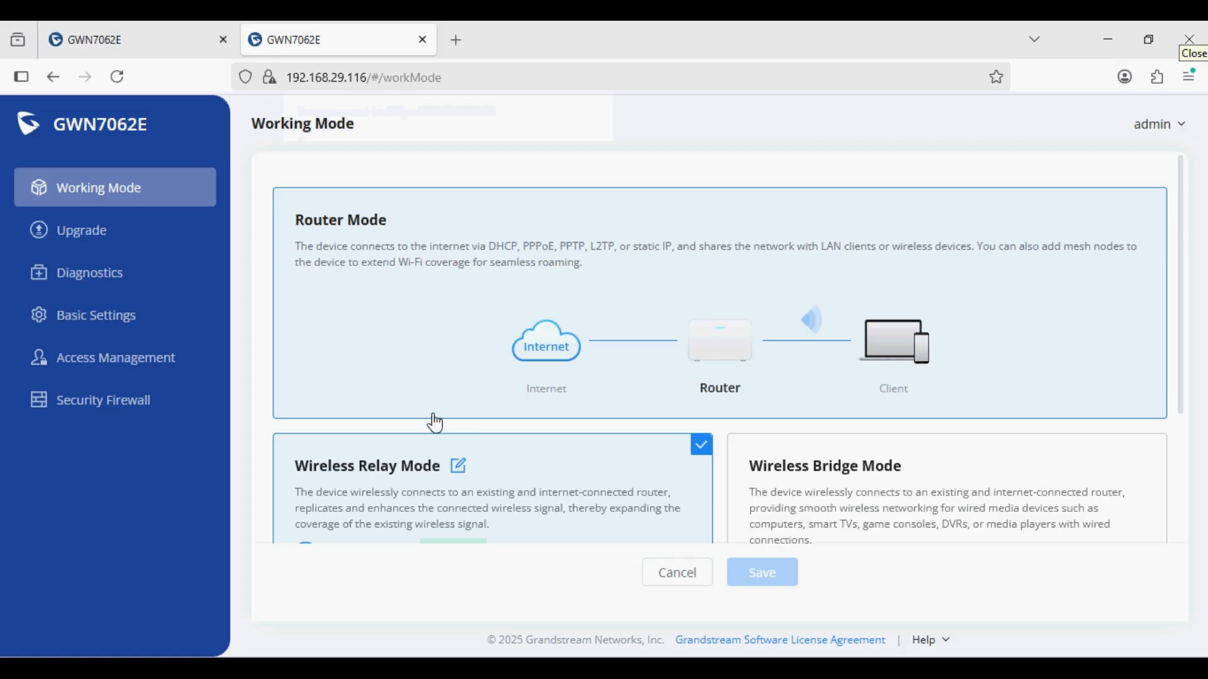
Step: Check the relay network and its connection status under Wireless Relay Mode on the Working Mode page
{"action": "scroll", "coordinate": [458, 444], "scroll_direction": "down", "scroll_amount": 2}
{"action": "scroll", "coordinate": [458, 444], "scroll_direction": "down", "scroll_amount": 3}
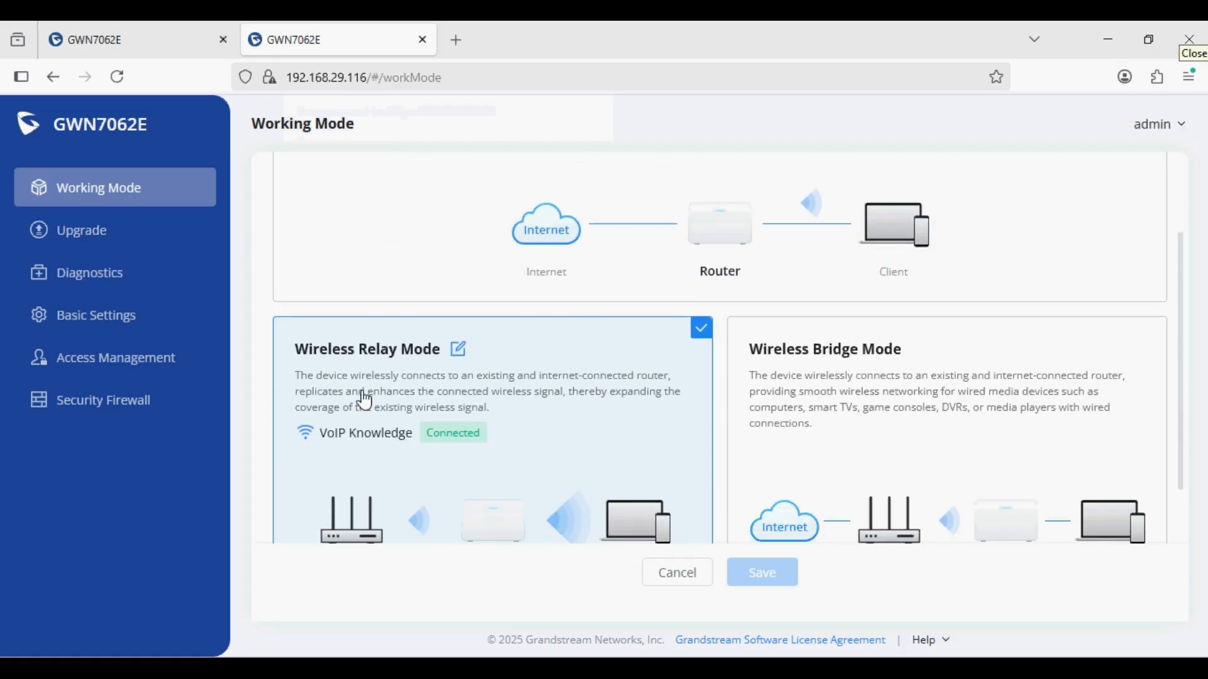
{"action": "scroll", "coordinate": [471, 400], "scroll_direction": "down", "scroll_amount": 1}
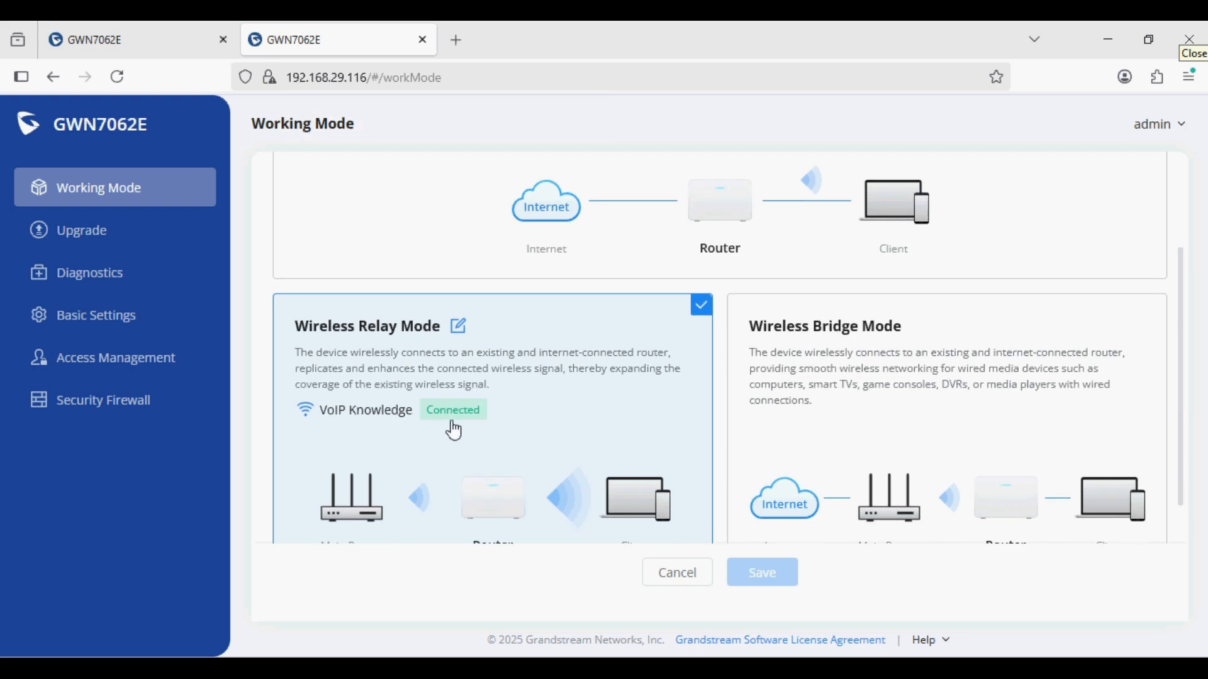
{"action": "scroll", "coordinate": [454, 432], "scroll_direction": "down", "scroll_amount": 1}
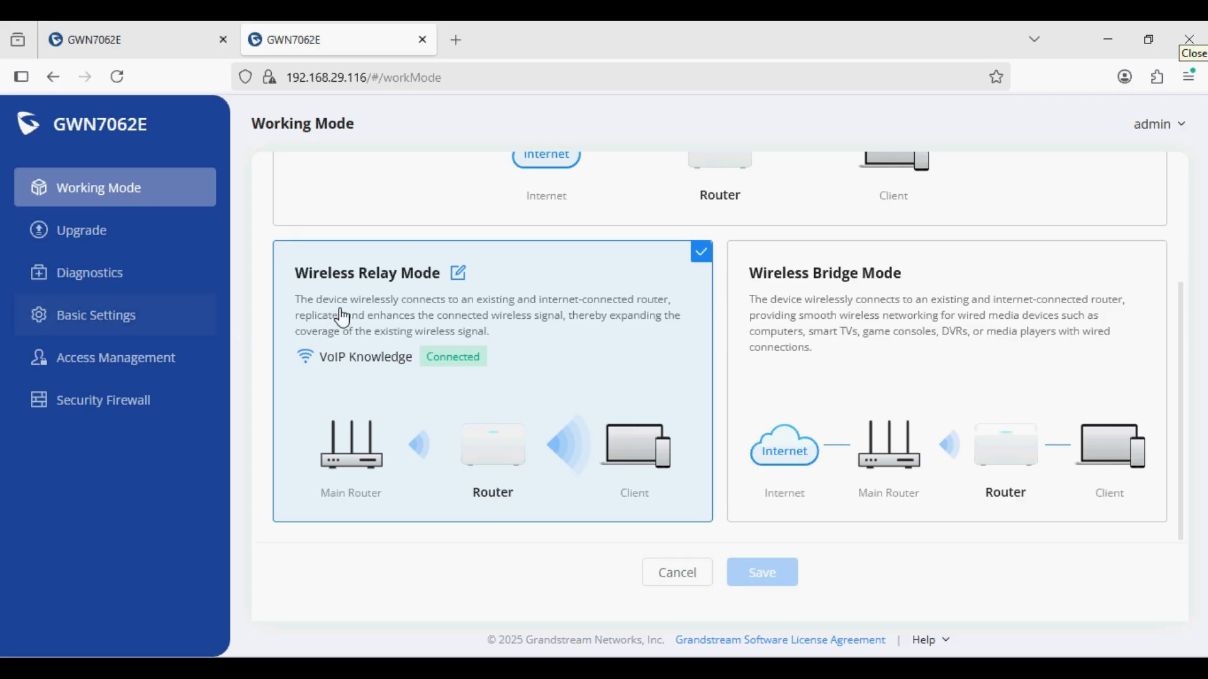
{"action": "scroll", "coordinate": [342, 317], "scroll_direction": "up", "scroll_amount": 3}
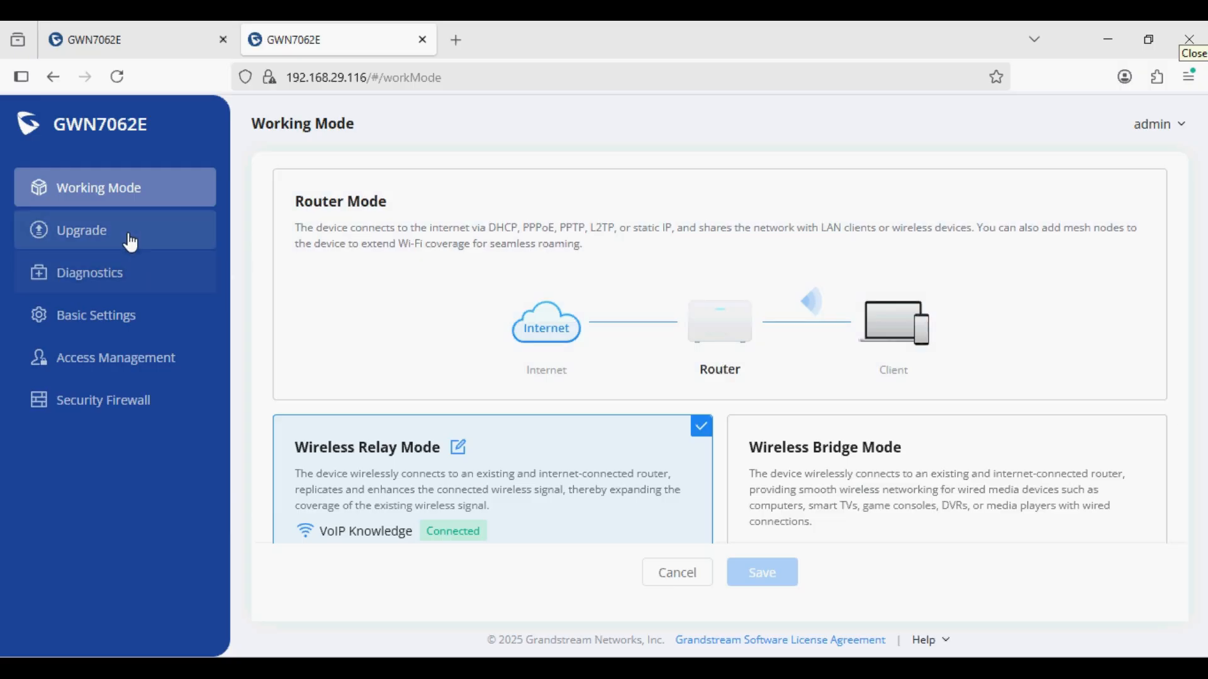
Step: Review the Upgrade page, the Diagnostics tools including One-click Debug and SSH Remote Access, and the Basic Settings
{"action": "left_click", "coordinate": [130, 240]}
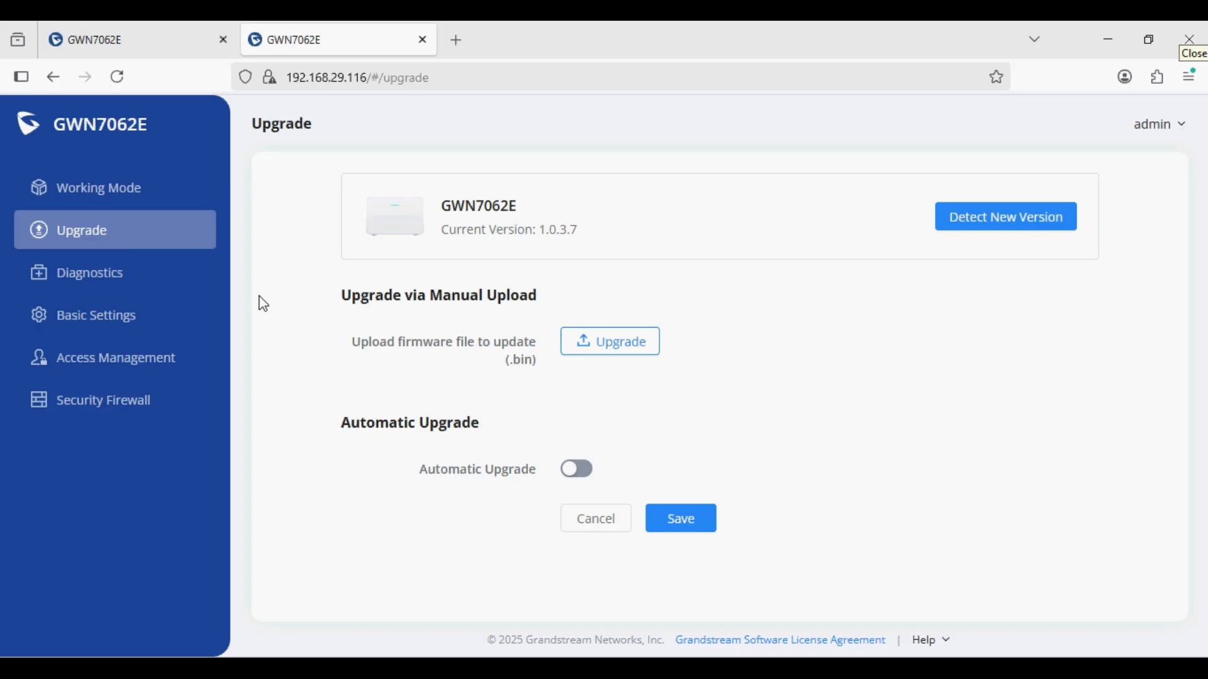
{"action": "left_click", "coordinate": [171, 284]}
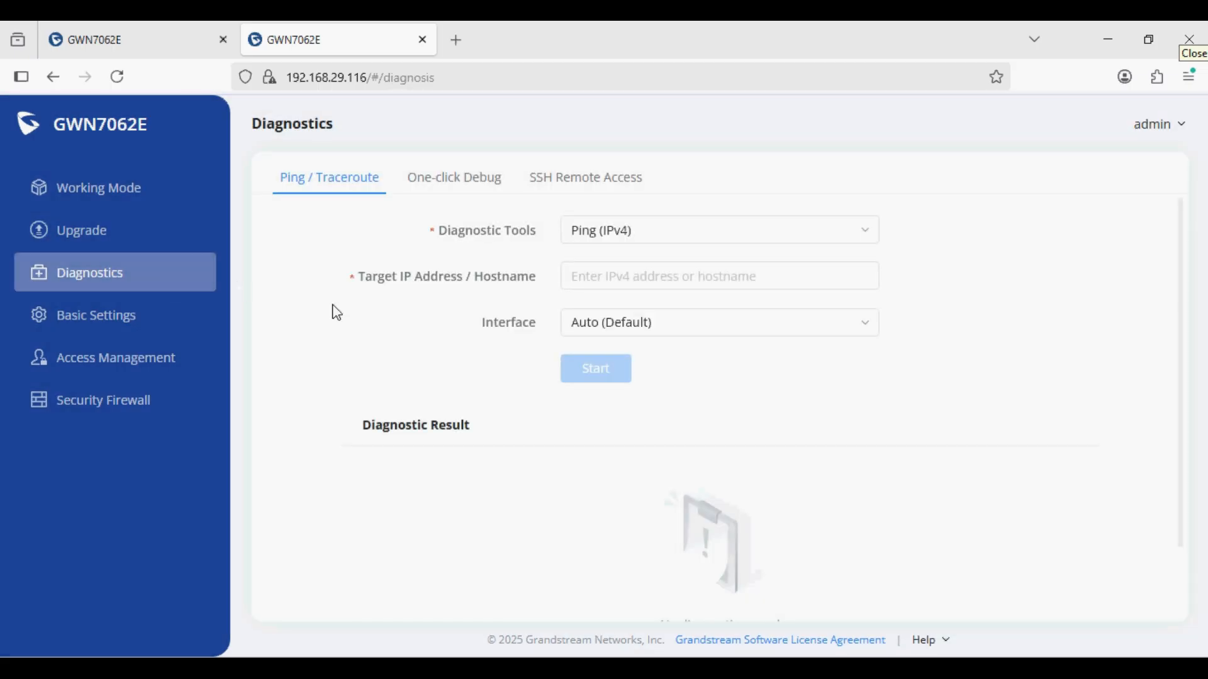
{"action": "left_click", "coordinate": [485, 195]}
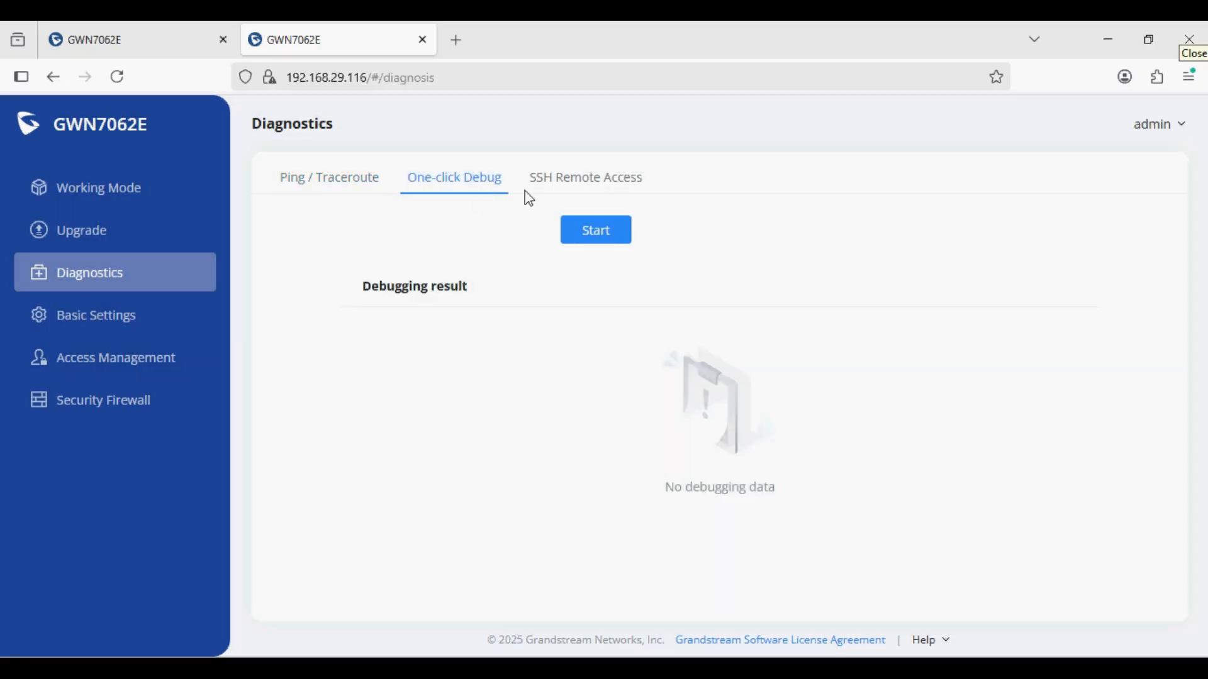
{"action": "left_click", "coordinate": [572, 188]}
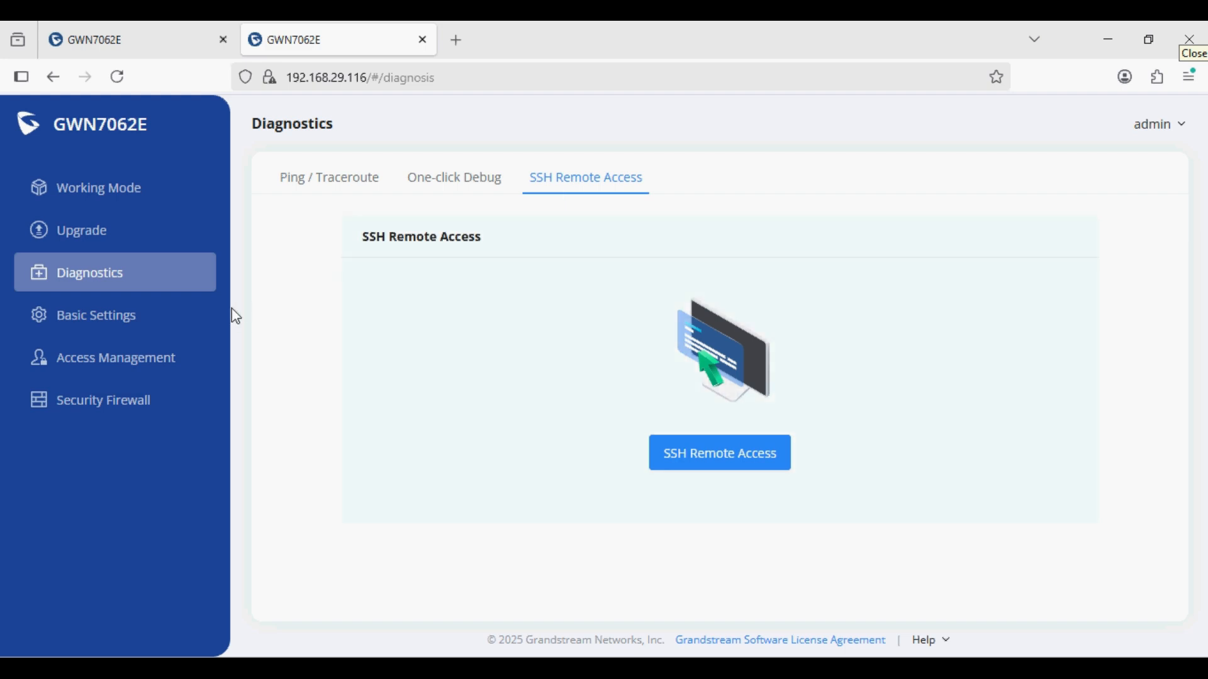
{"action": "left_click", "coordinate": [153, 319]}
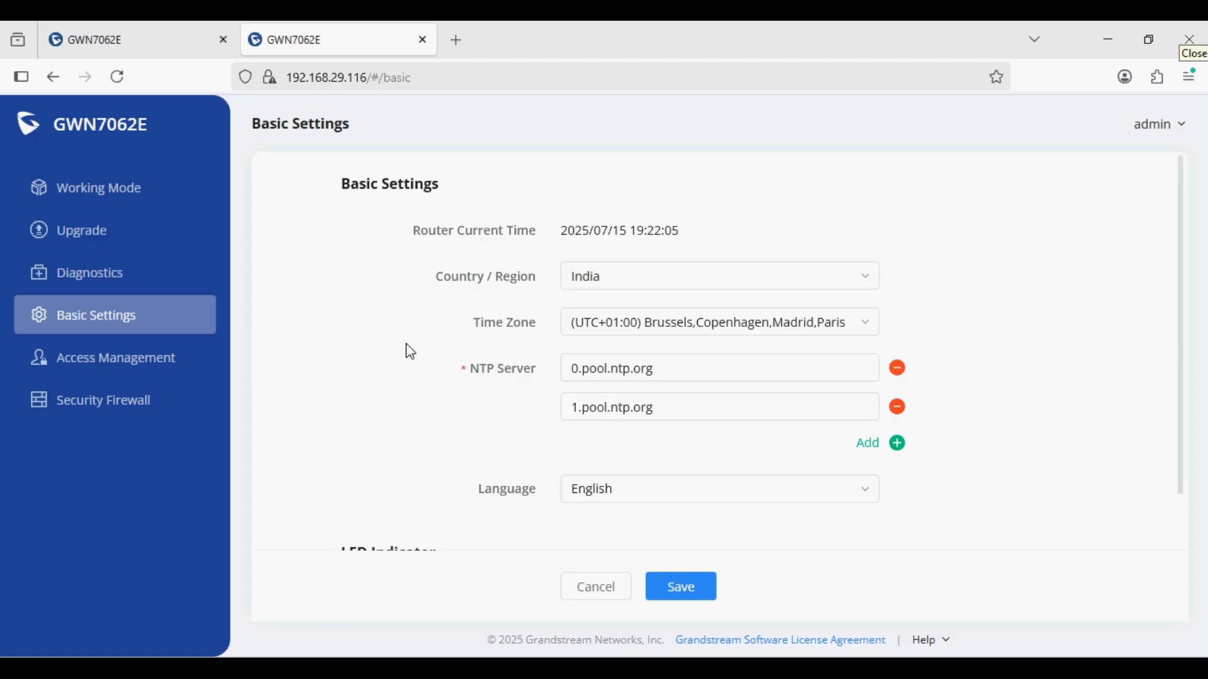
{"action": "scroll", "coordinate": [410, 351], "scroll_direction": "down", "scroll_amount": 3}
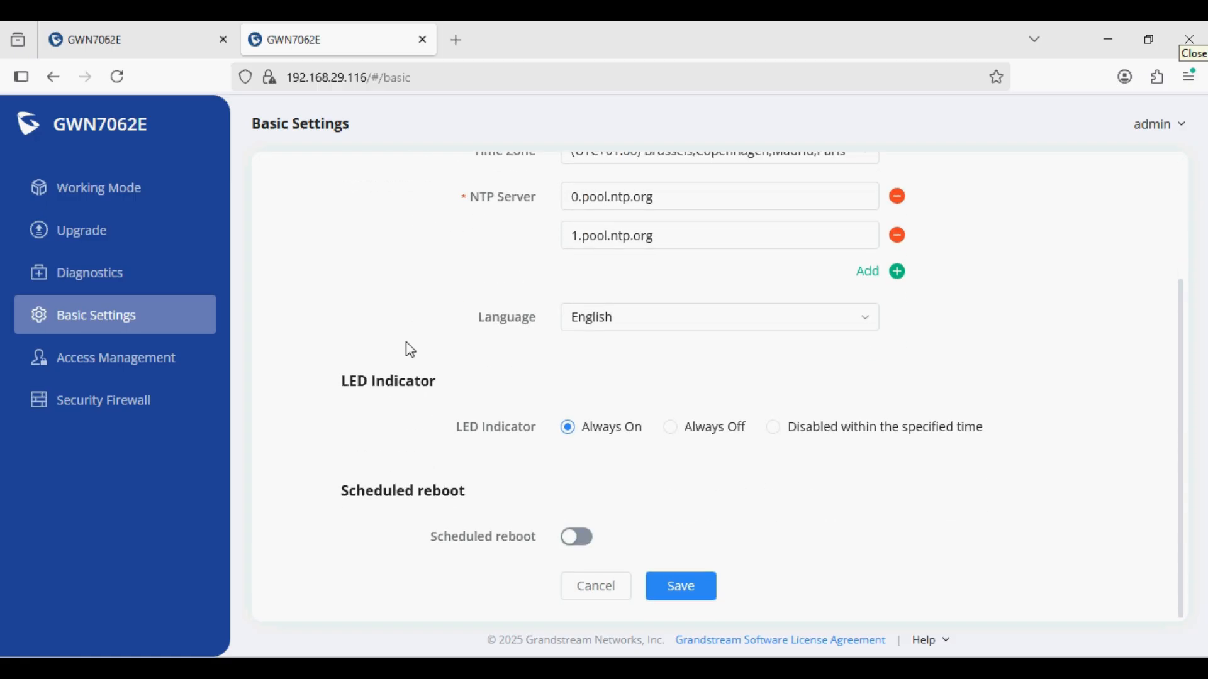
Step: Review the Access Management sections for admin password, user account and access control, plus the Security Firewall page
{"action": "left_click", "coordinate": [169, 370]}
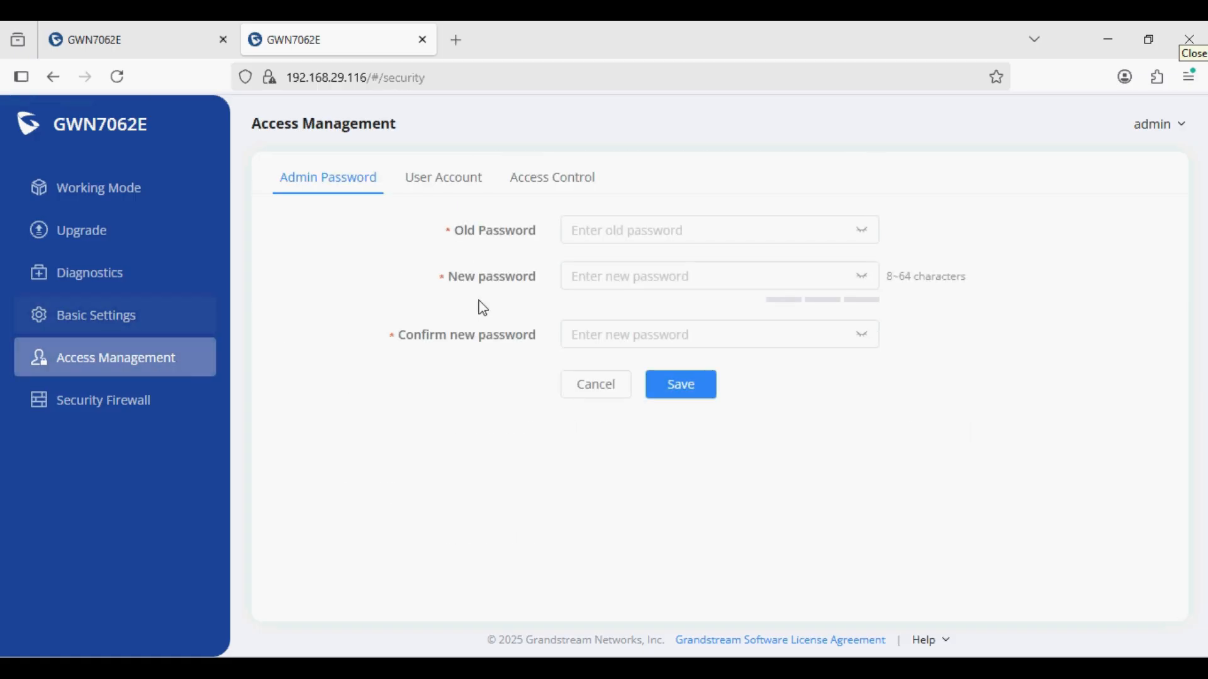
{"action": "left_click", "coordinate": [436, 184]}
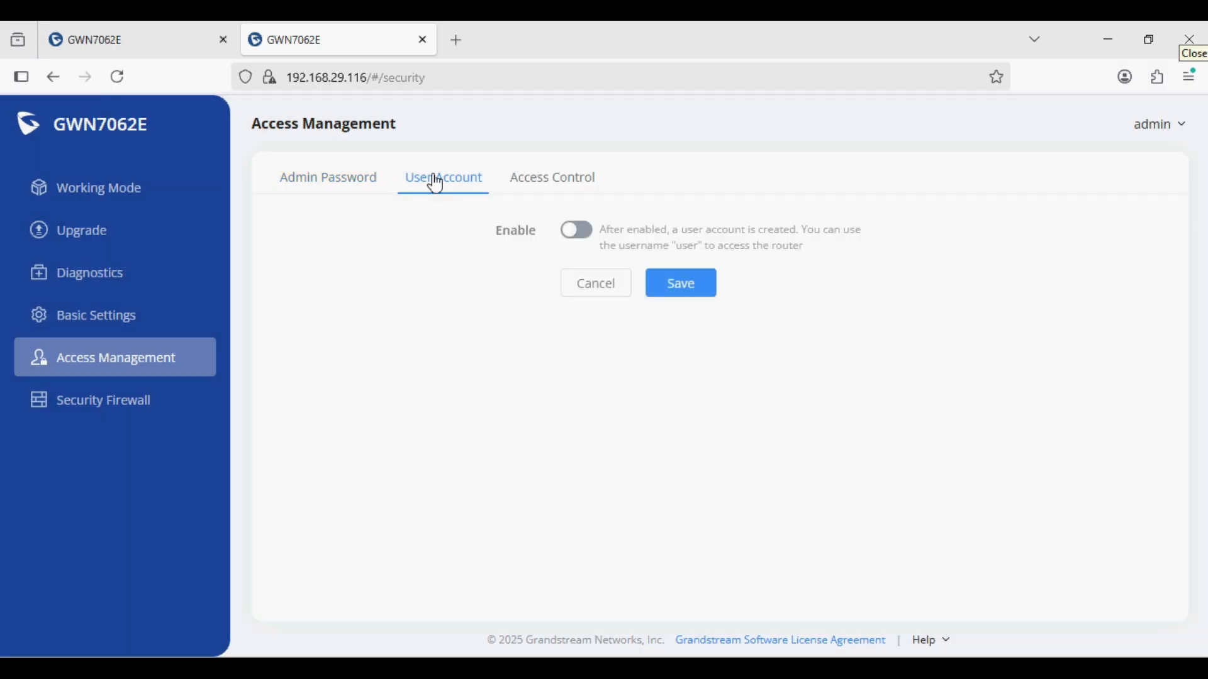
{"action": "left_click", "coordinate": [571, 169]}
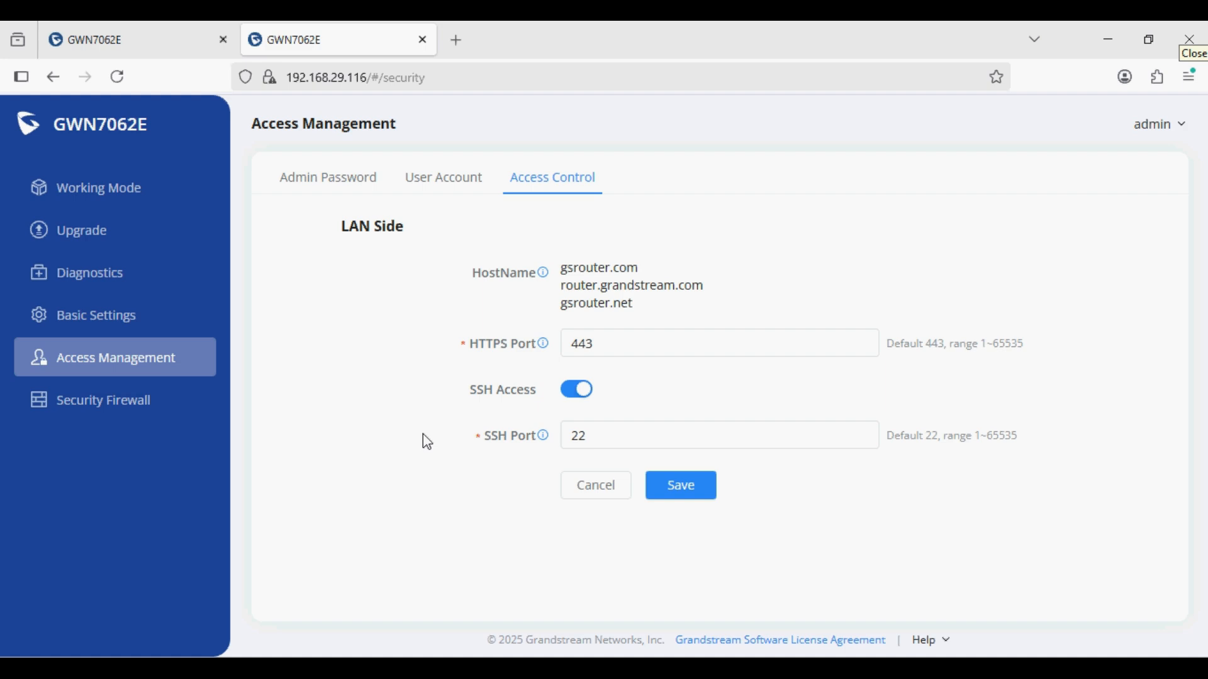
{"action": "left_click", "coordinate": [140, 405]}
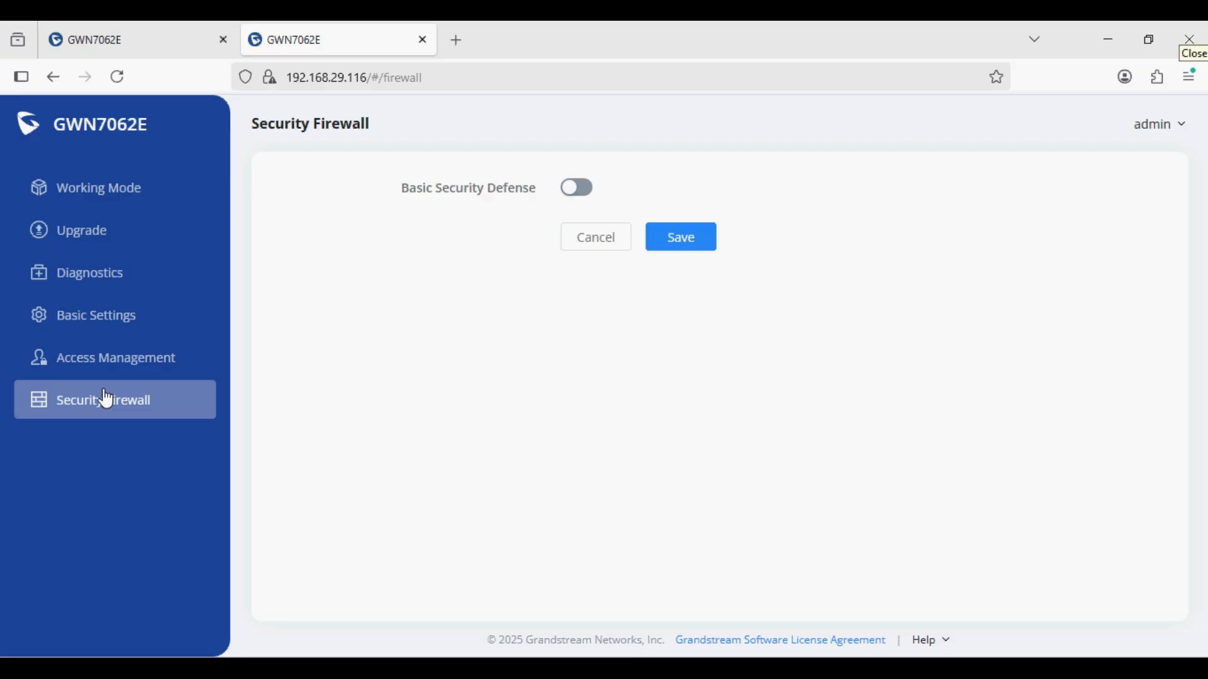
Step: Return to the Working Mode page and select Router Mode
{"action": "left_click", "coordinate": [122, 207]}
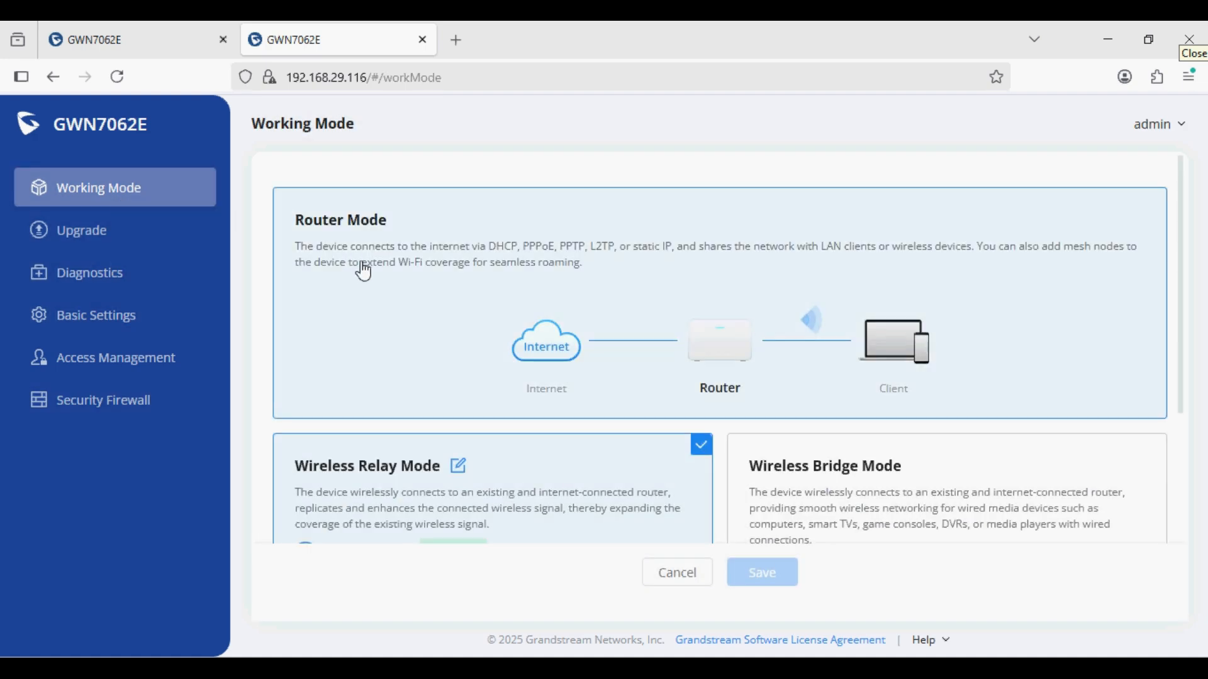
{"action": "left_click", "coordinate": [481, 246]}
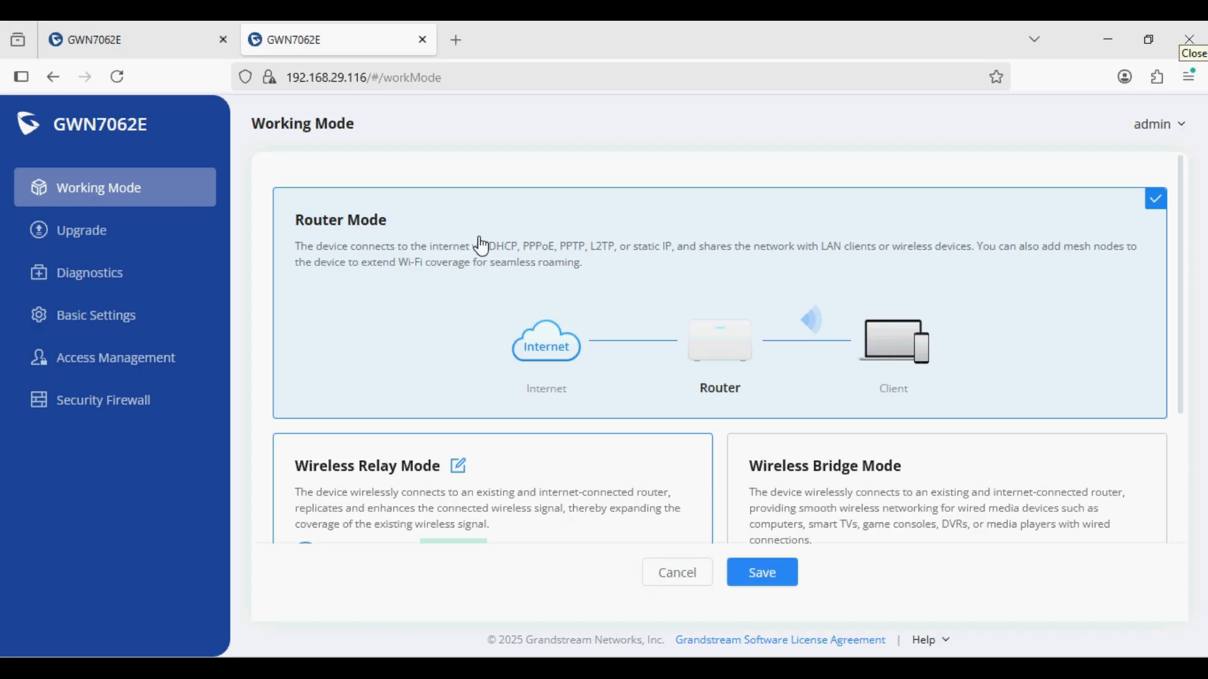